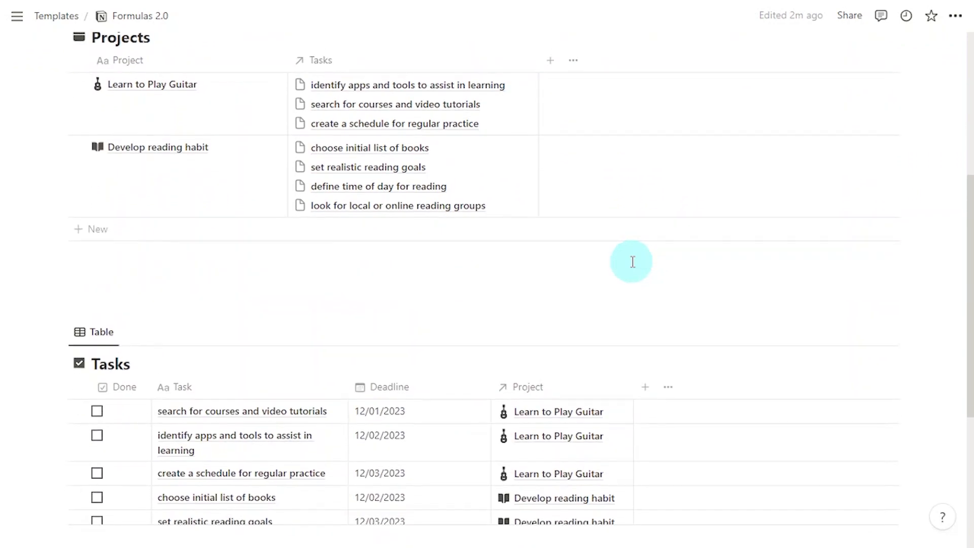
- Add a new property of type Formula to the Tasks table
{"action": "scroll", "coordinate": [633, 262], "scroll_direction": "down", "scroll_amount": 3}
{"action": "scroll", "coordinate": [632, 262], "scroll_direction": "down", "scroll_amount": 2}
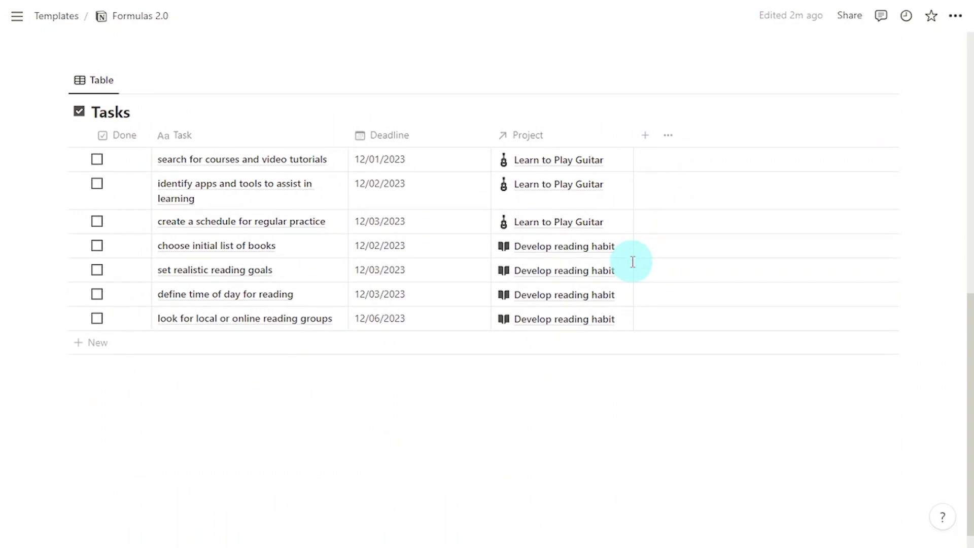
{"action": "scroll", "coordinate": [632, 262], "scroll_direction": "up", "scroll_amount": 1}
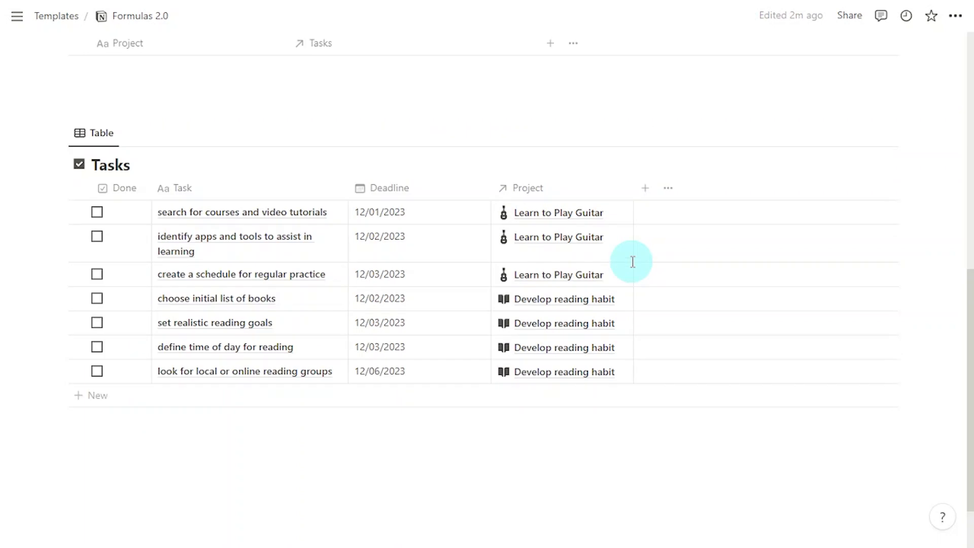
{"action": "left_click", "coordinate": [646, 190]}
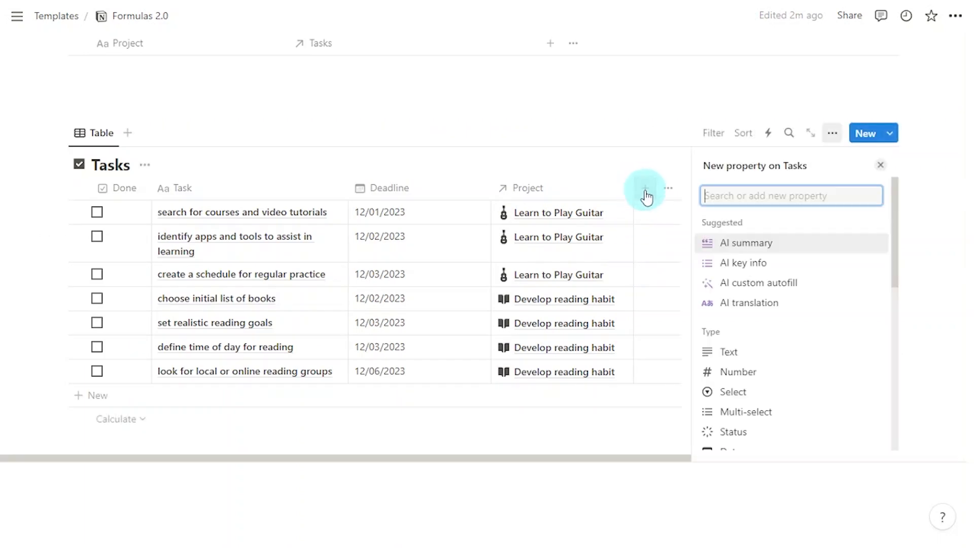
{"action": "type", "text": "form"}
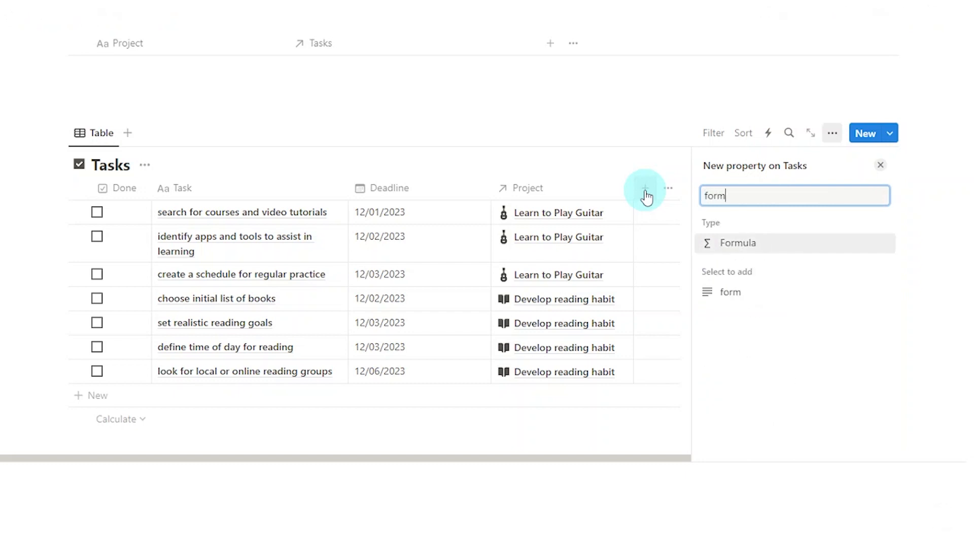
{"action": "left_click", "coordinate": [810, 245]}
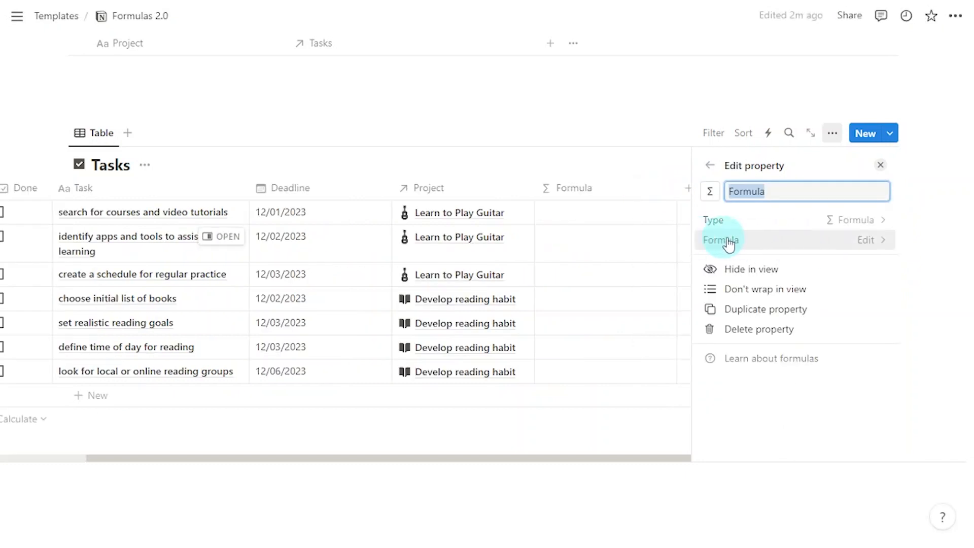
- Open the new property's formula editor and look through its available properties, built-ins and functions, including the Deadline and if() examples
{"action": "left_click", "coordinate": [800, 247]}
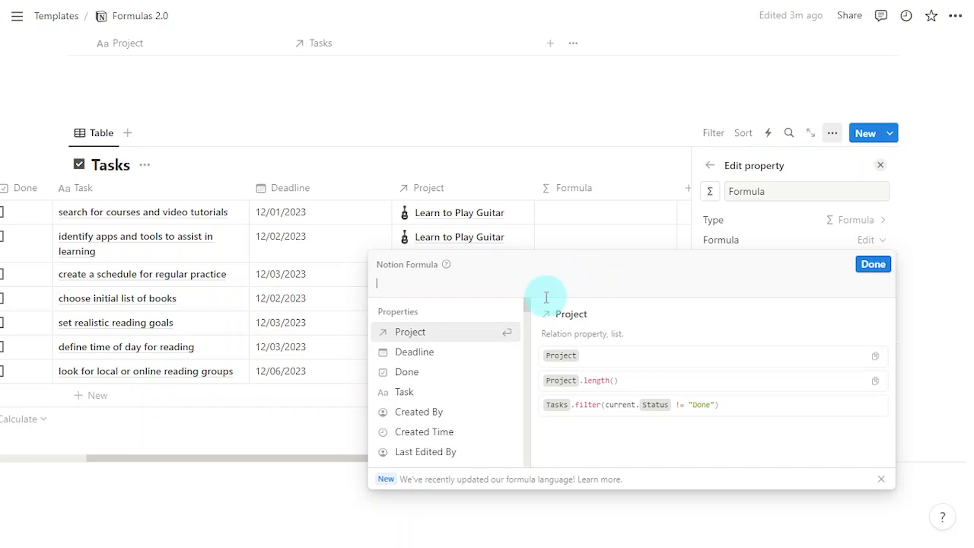
{"action": "scroll", "coordinate": [477, 325], "scroll_direction": "down", "scroll_amount": 3}
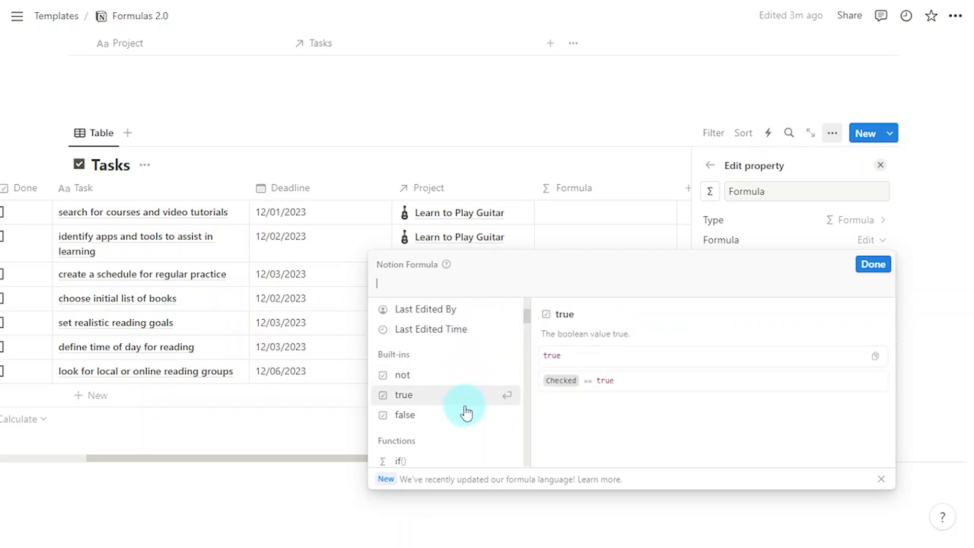
{"action": "scroll", "coordinate": [464, 419], "scroll_direction": "down", "scroll_amount": 1}
{"action": "scroll", "coordinate": [464, 421], "scroll_direction": "down", "scroll_amount": 3}
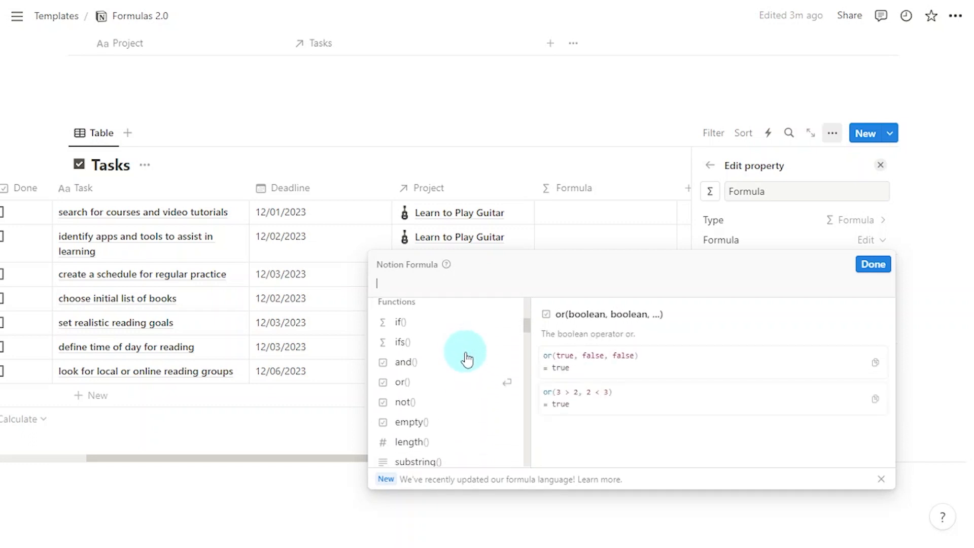
{"action": "scroll", "coordinate": [474, 403], "scroll_direction": "down", "scroll_amount": 5}
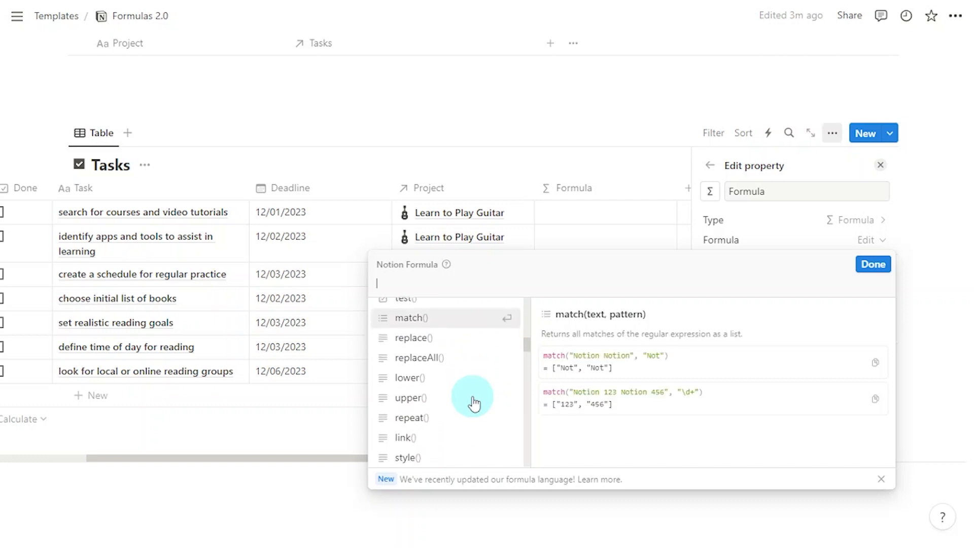
{"action": "scroll", "coordinate": [474, 403], "scroll_direction": "down", "scroll_amount": 10}
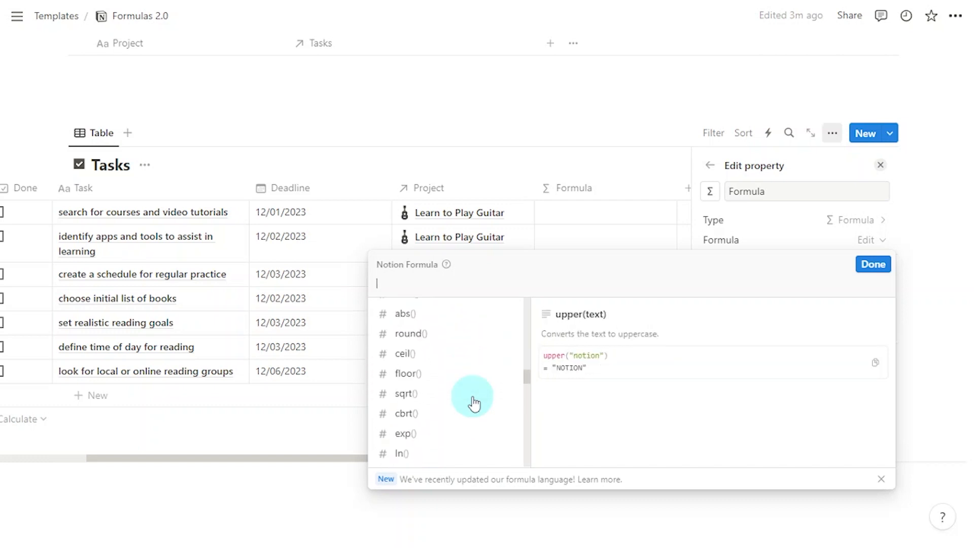
{"action": "scroll", "coordinate": [474, 404], "scroll_direction": "down", "scroll_amount": 10}
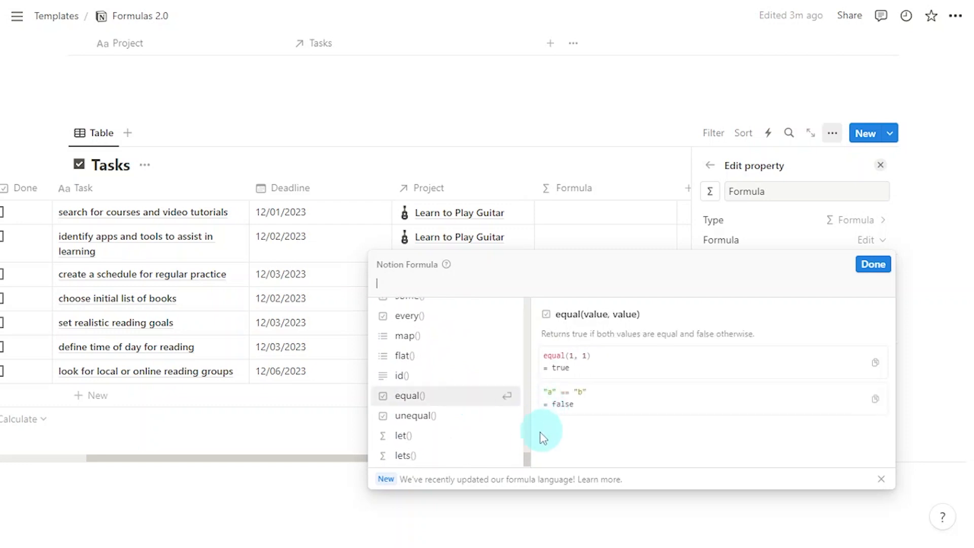
{"action": "left_click_drag", "start_coordinate": [528, 457], "coordinate": [529, 304]}
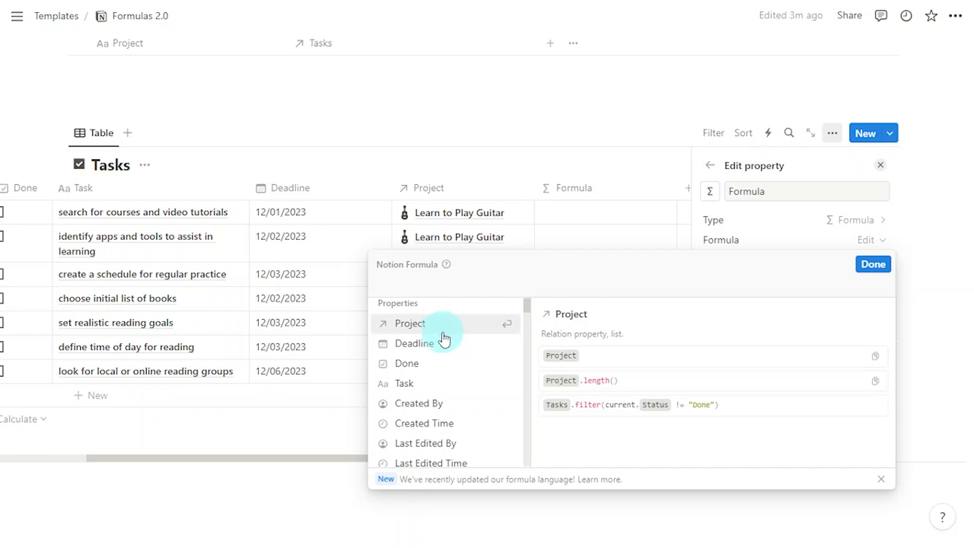
{"action": "scroll", "coordinate": [438, 359], "scroll_direction": "down", "scroll_amount": 1}
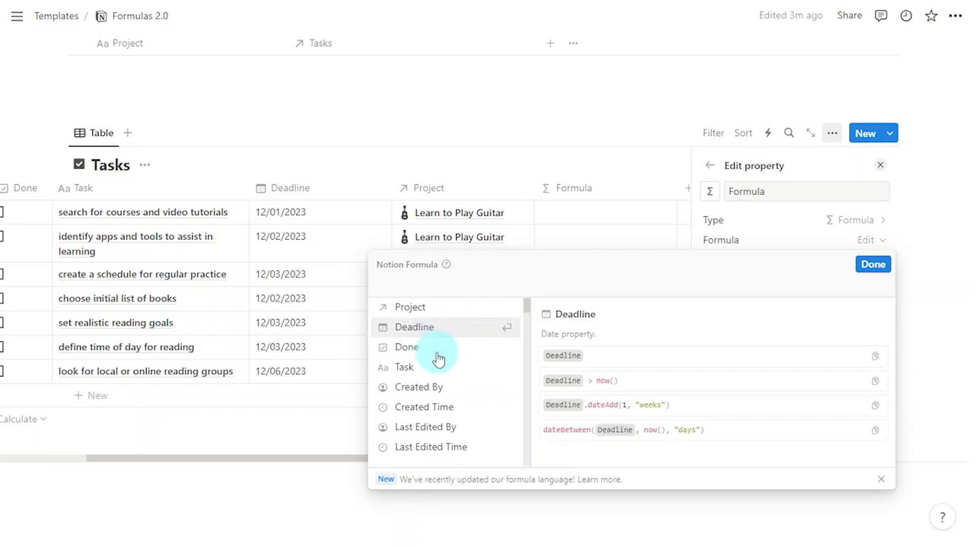
{"action": "scroll", "coordinate": [438, 359], "scroll_direction": "down", "scroll_amount": 5}
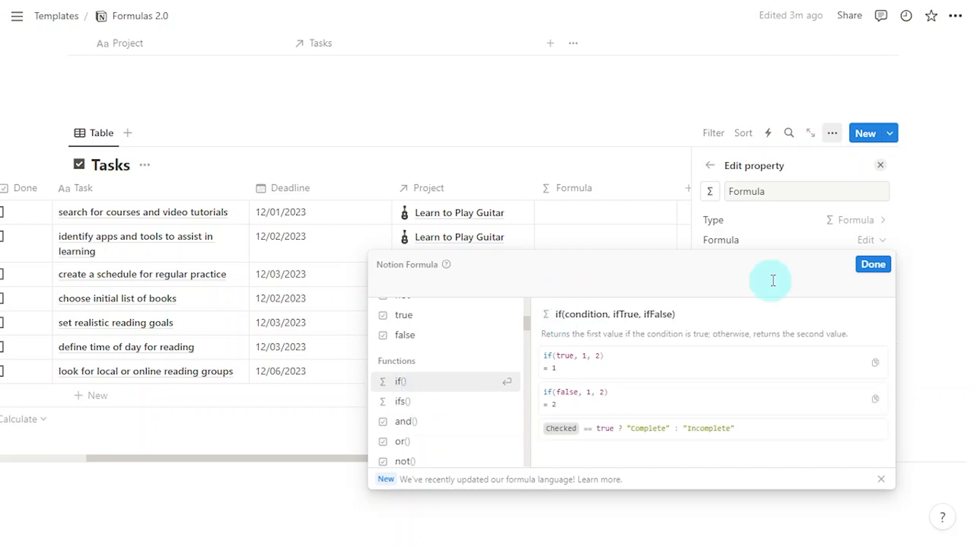
{"action": "left_click", "coordinate": [871, 272]}
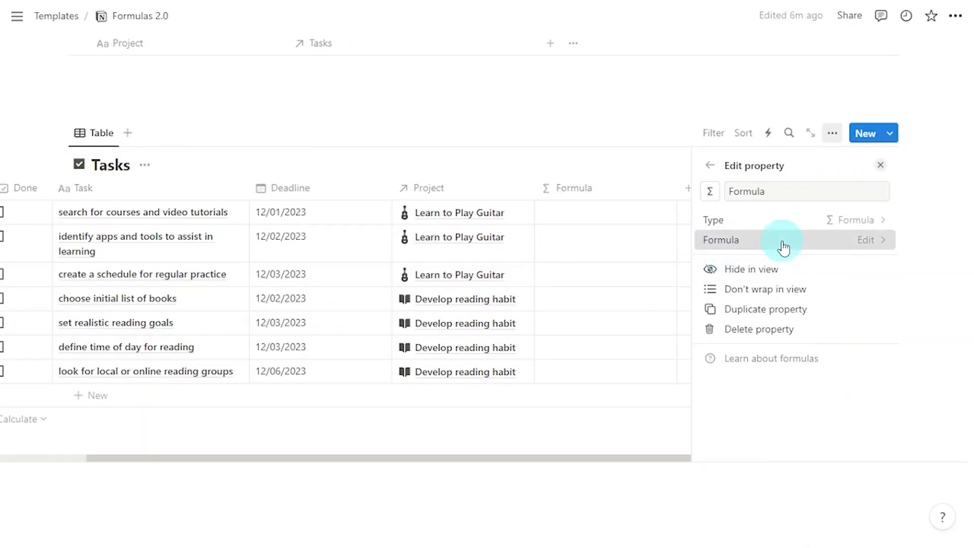
- Try referencing the Deadline property in the formula by writing out prop("Deadline"), and clear the entry
{"action": "left_click", "coordinate": [781, 240]}
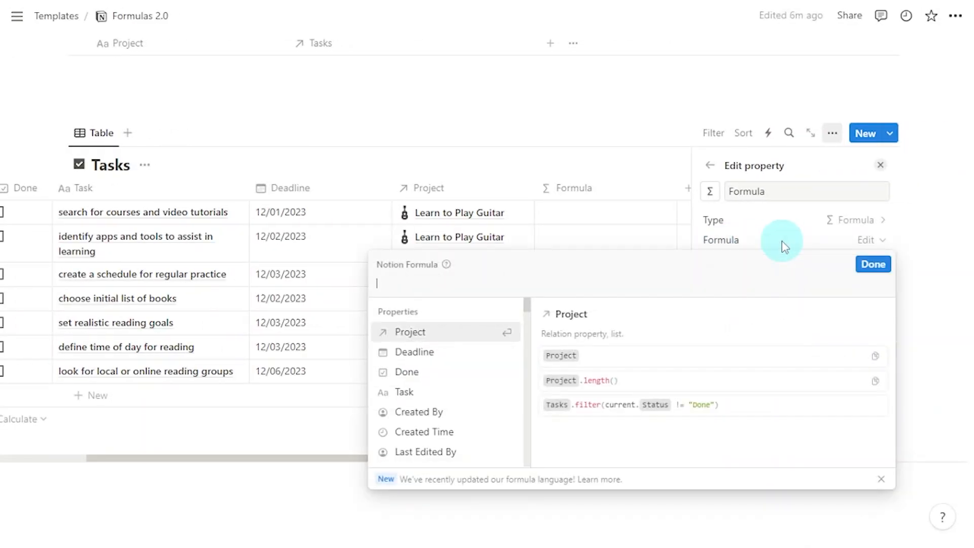
{"action": "type", "text": "prop"}
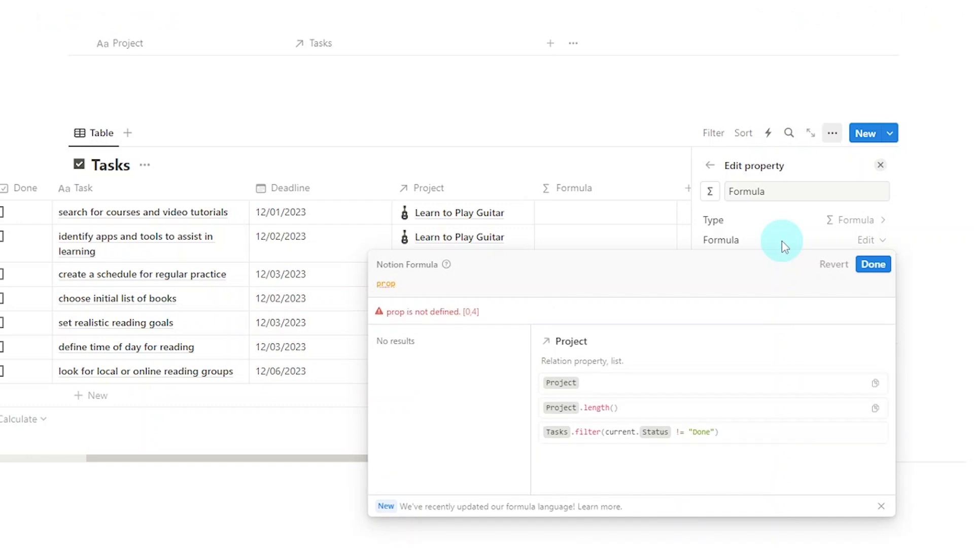
{"action": "type", "text": "(\""}
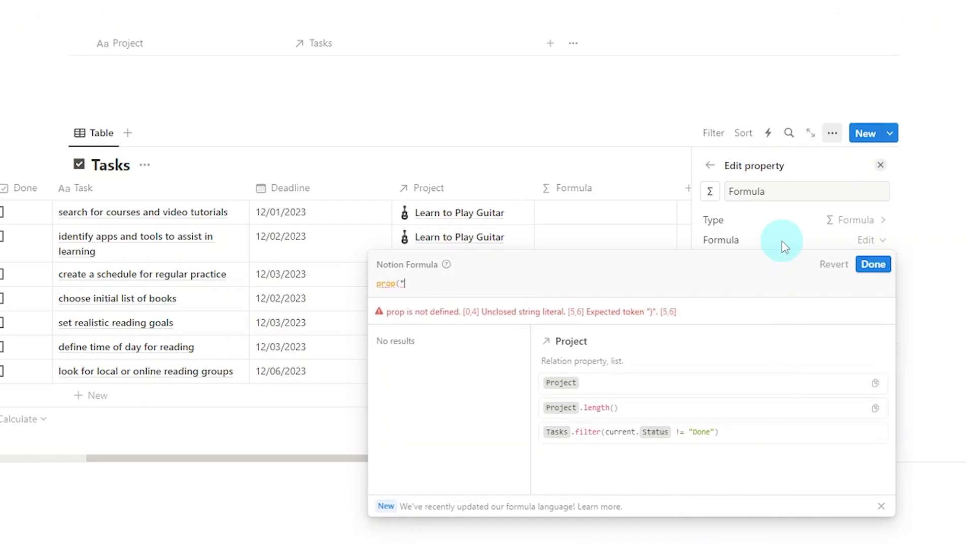
{"action": "type", "text": "Deadline\""}
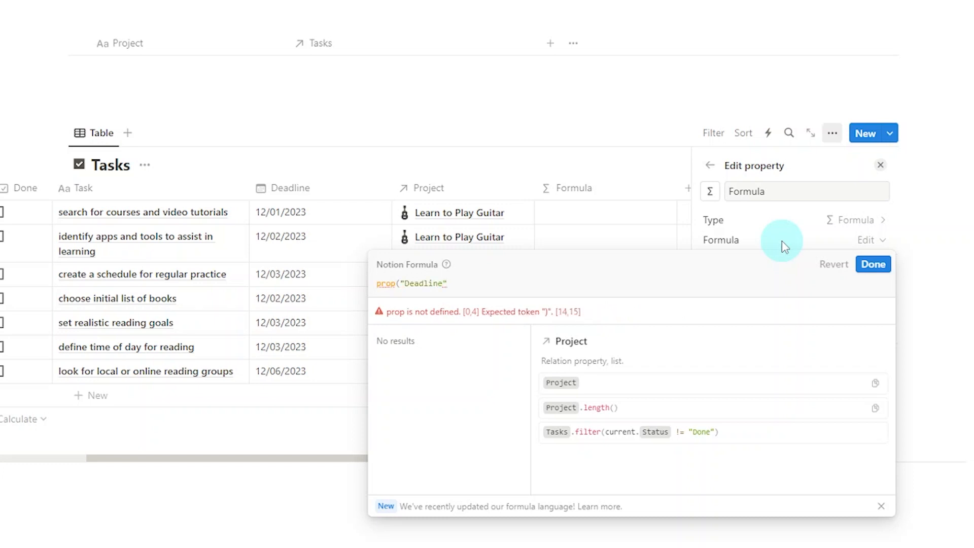
{"action": "type", "text": ")"}
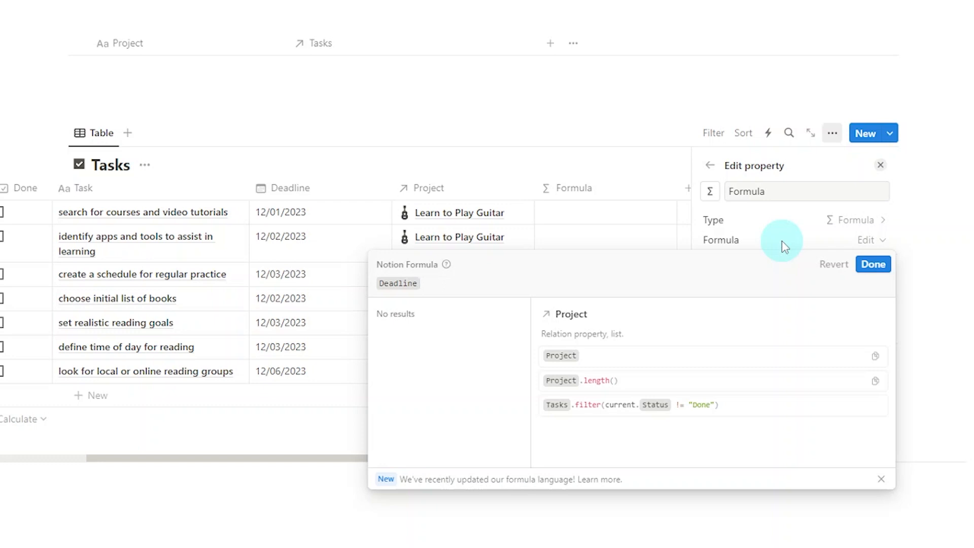
{"action": "key", "text": "BackSpace"}
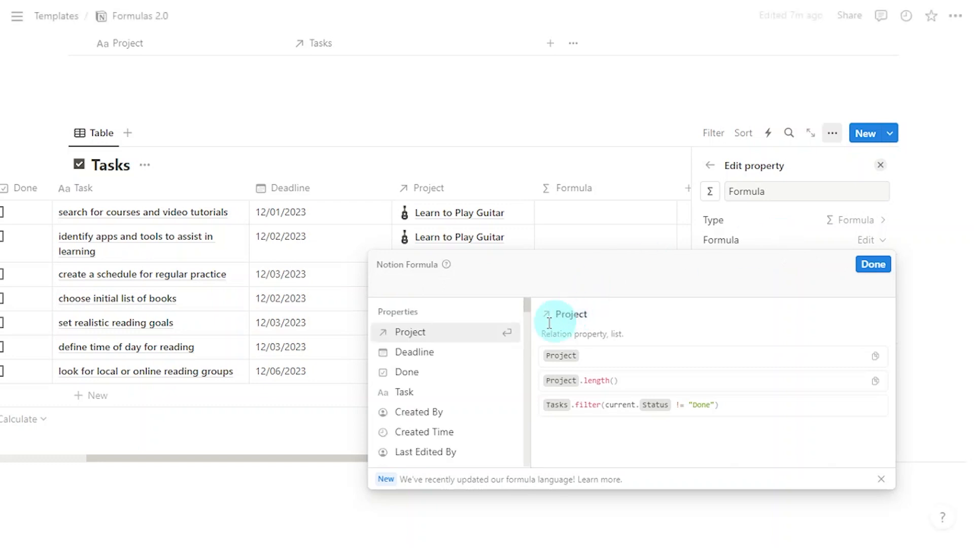
- Set the formula to the Deadline property picked from the suggested properties, save it and close the property settings
{"action": "left_click", "coordinate": [465, 355]}
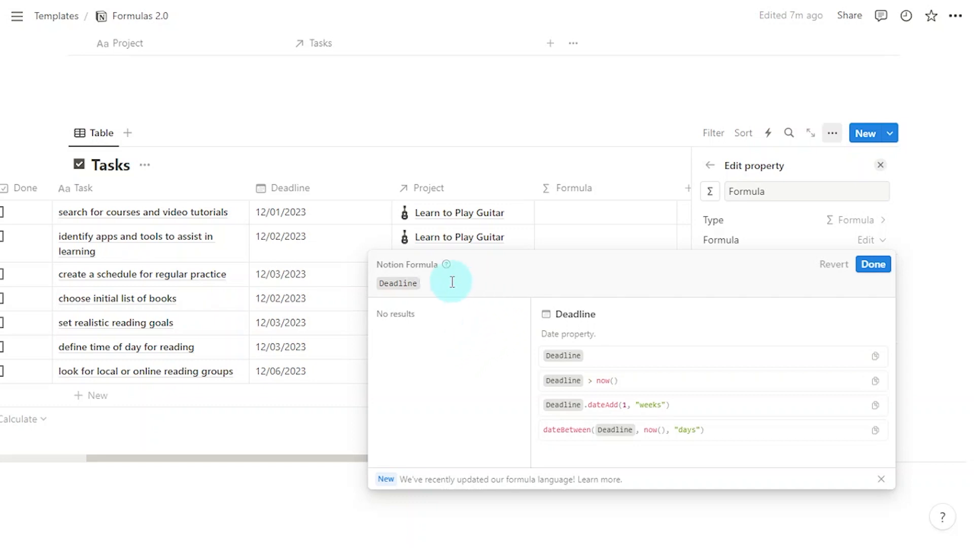
{"action": "left_click_drag", "start_coordinate": [385, 281], "coordinate": [469, 290]}
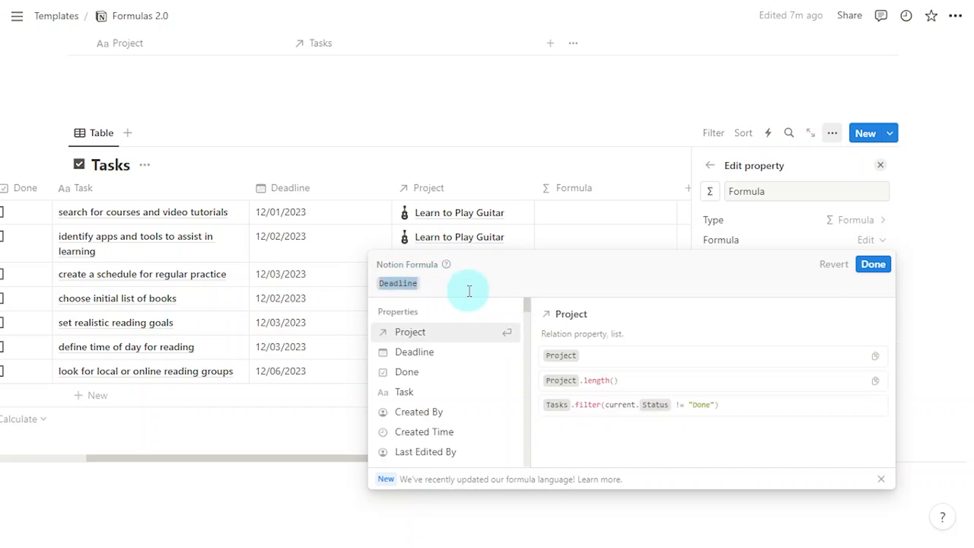
{"action": "left_click", "coordinate": [873, 264]}
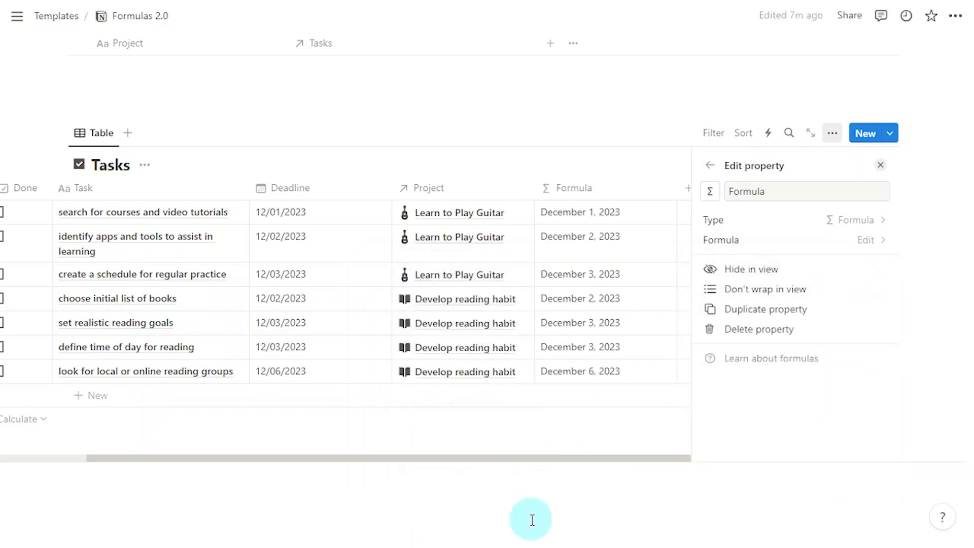
{"action": "left_click", "coordinate": [531, 519]}
- Write prop("Deadline") as plain text in the empty block below the Tasks table and delete it
{"action": "left_click", "coordinate": [495, 489]}
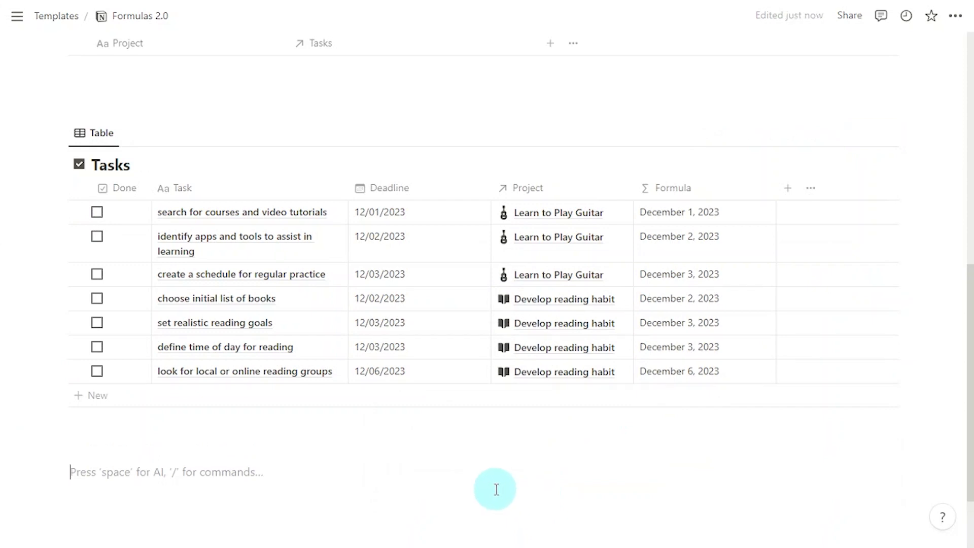
{"action": "type", "text": "prop(\"Deadline\")"}
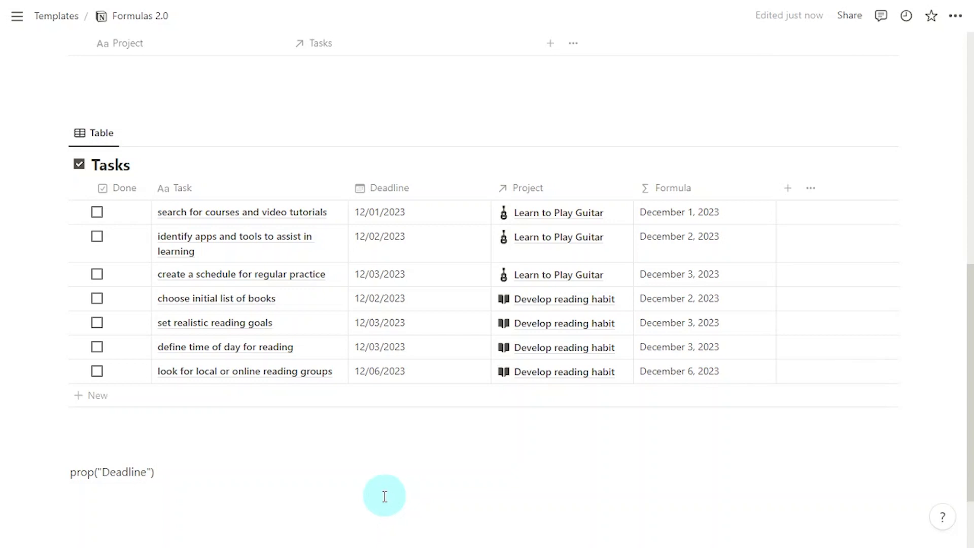
{"action": "triple_click", "coordinate": [198, 469]}
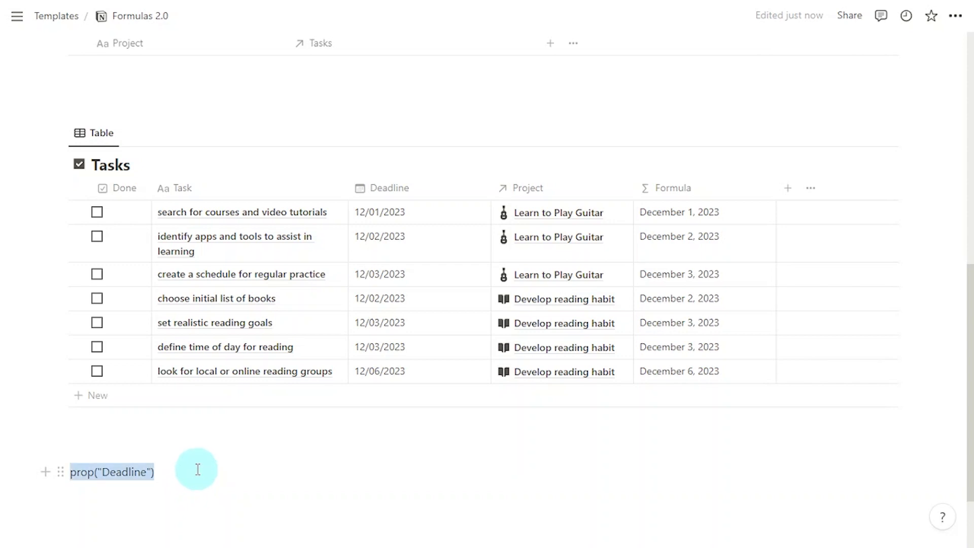
{"action": "key", "text": "BackSpace"}
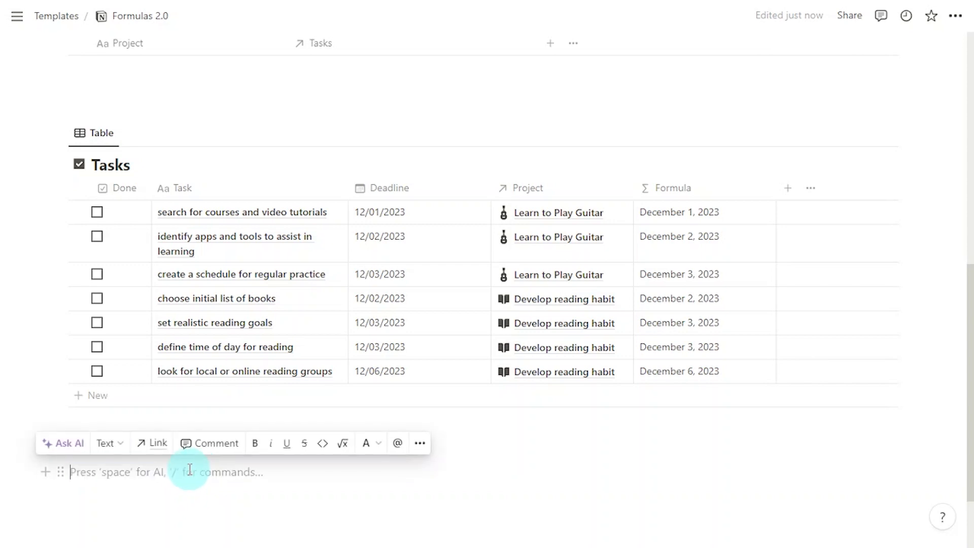
- Delete the Deadline reference from the Formula column's formula, undo the deletion and close the editor
{"action": "left_click", "coordinate": [734, 213]}
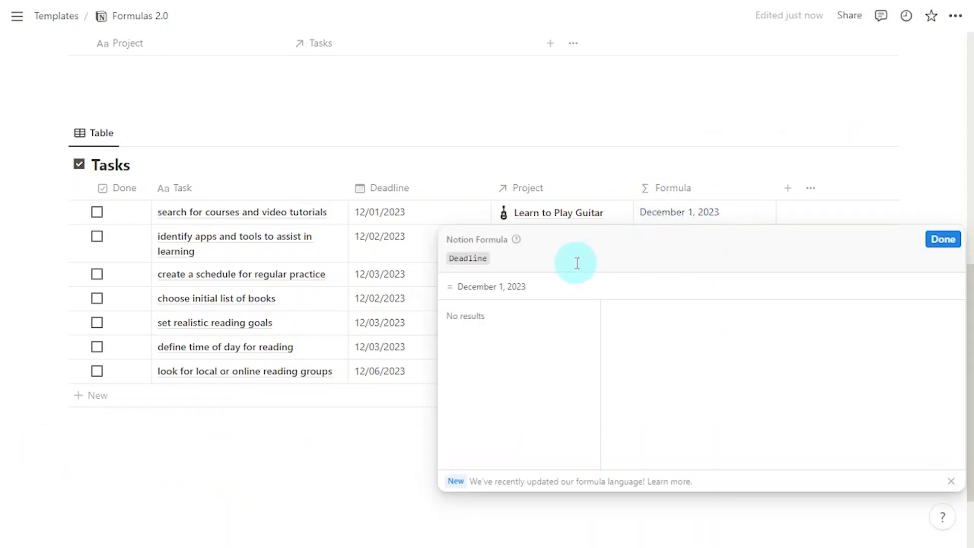
{"action": "key", "text": "BackSpace"}
{"action": "key", "text": "BackSpace"}
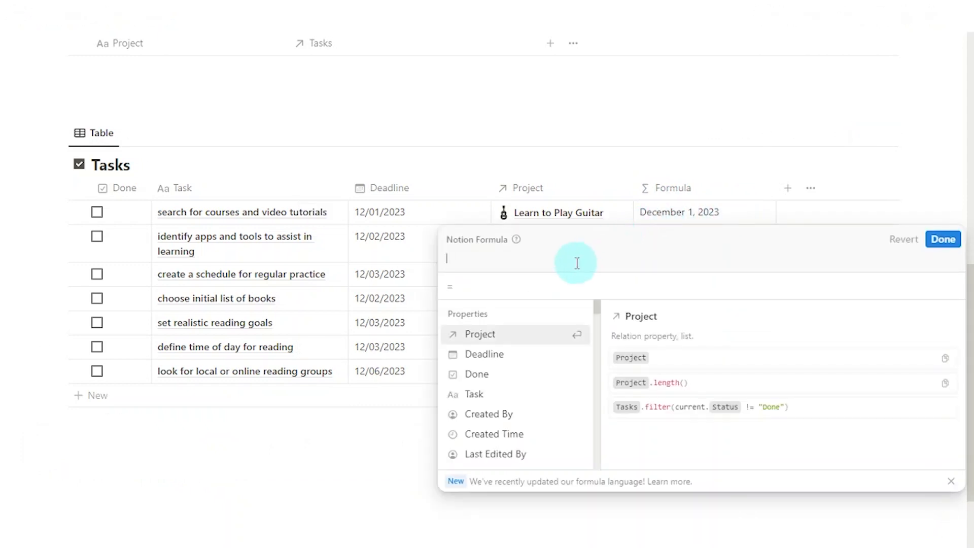
{"action": "key", "text": "ctrl+z"}
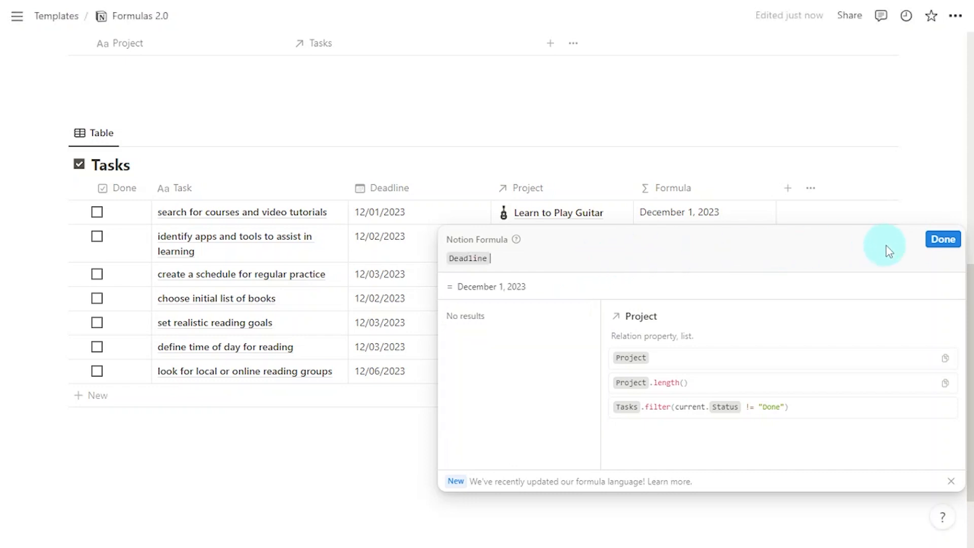
{"action": "left_click", "coordinate": [932, 248]}
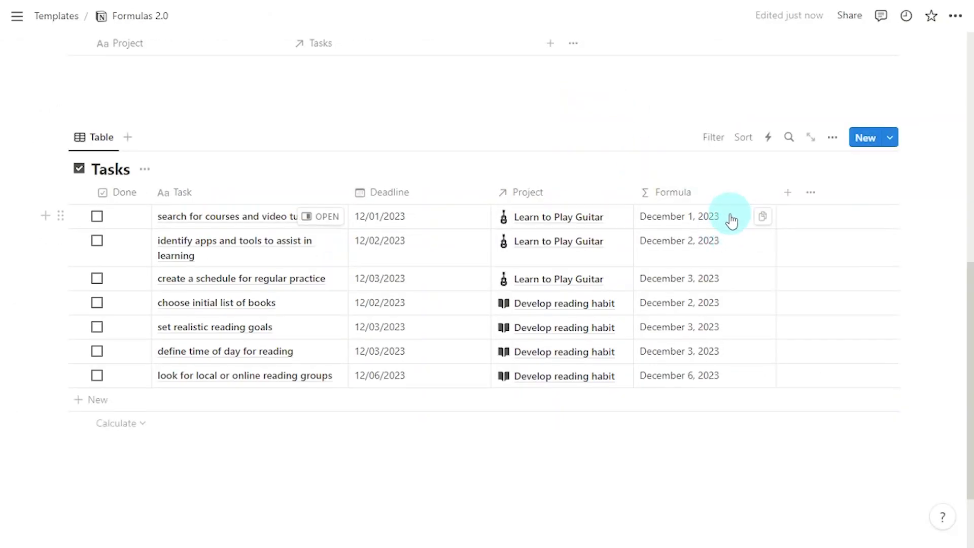
- Wrap the Deadline reference in the Formula column's formula so it reads dateBetween(Deadline, now(), "days")
{"action": "left_click", "coordinate": [731, 218]}
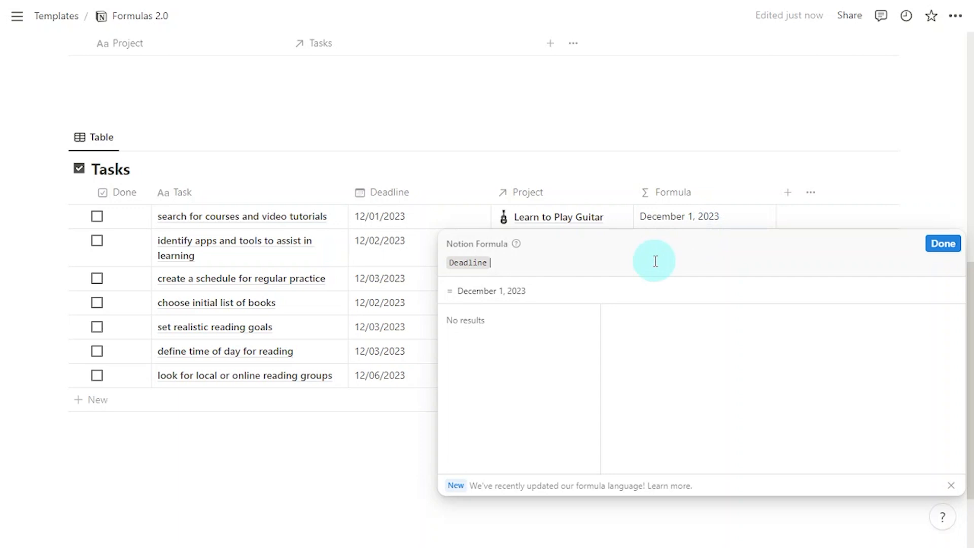
{"action": "key", "text": "Left"}
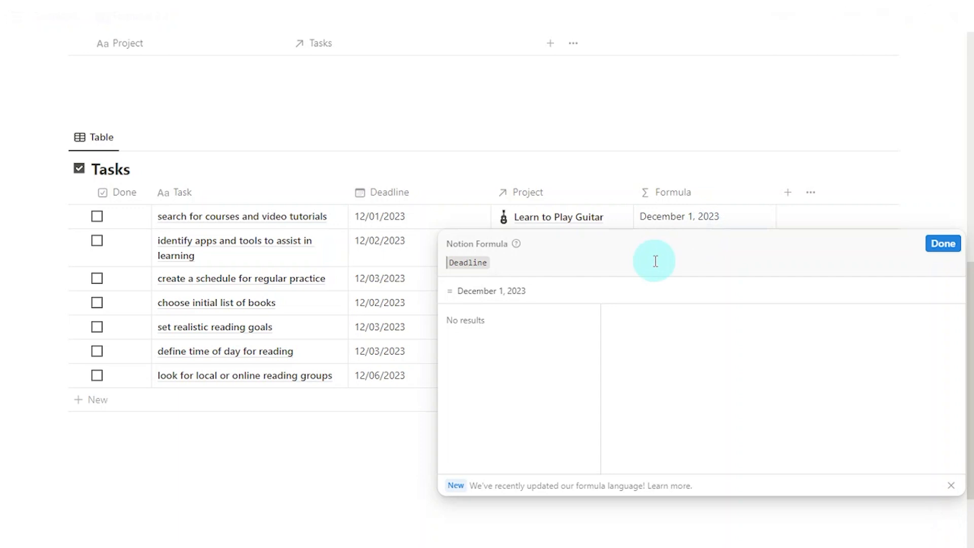
{"action": "type", "text": "dateBetwe"}
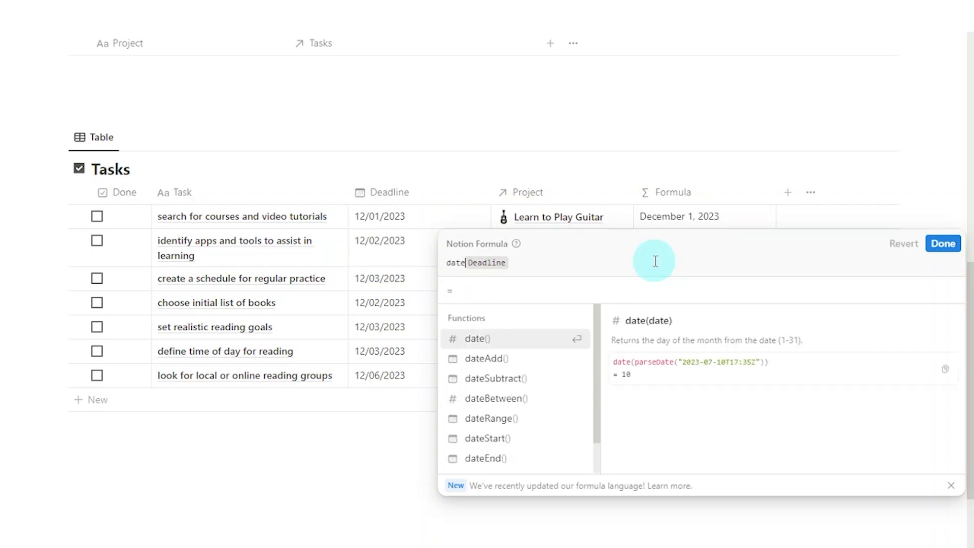
{"action": "type", "text": "en"}
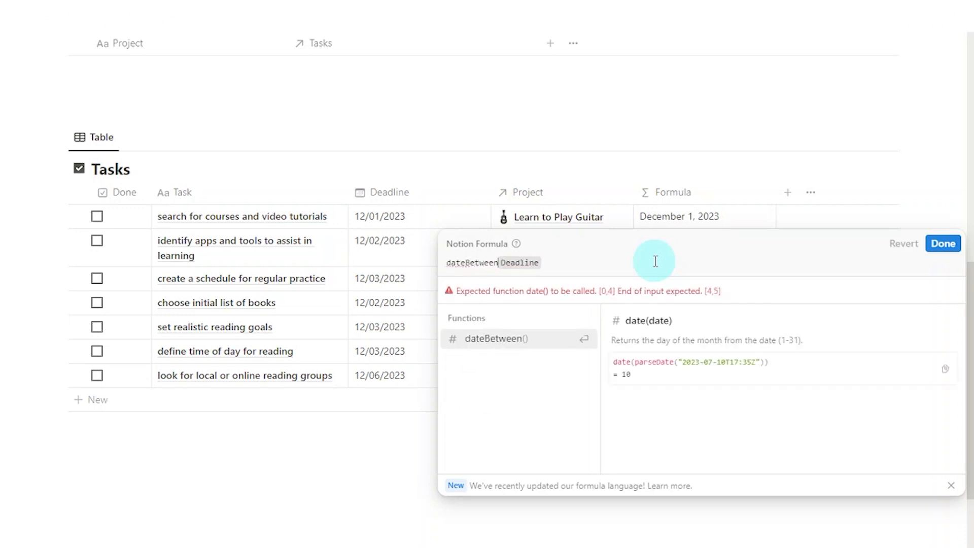
{"action": "key", "text": "Left"}
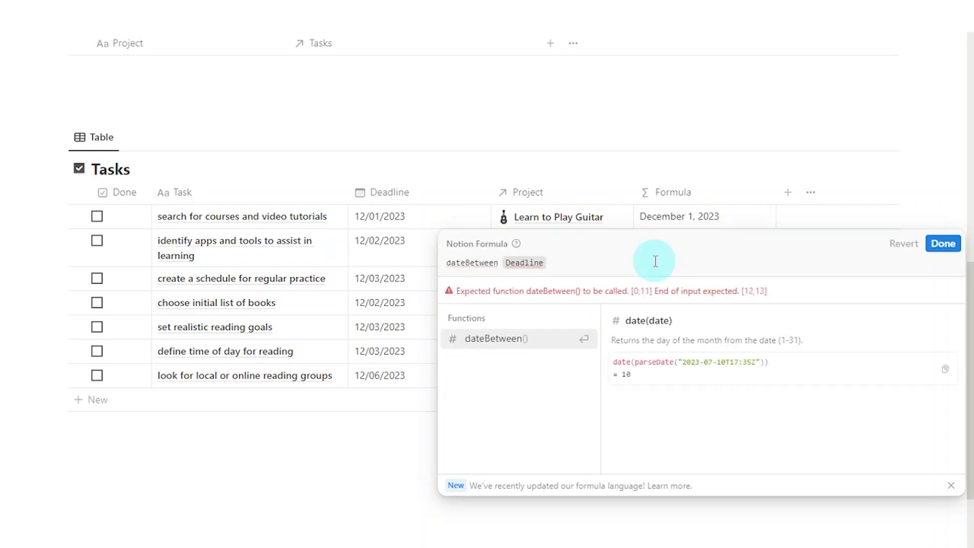
{"action": "type", "text": "("}
{"action": "key", "text": "Delete"}
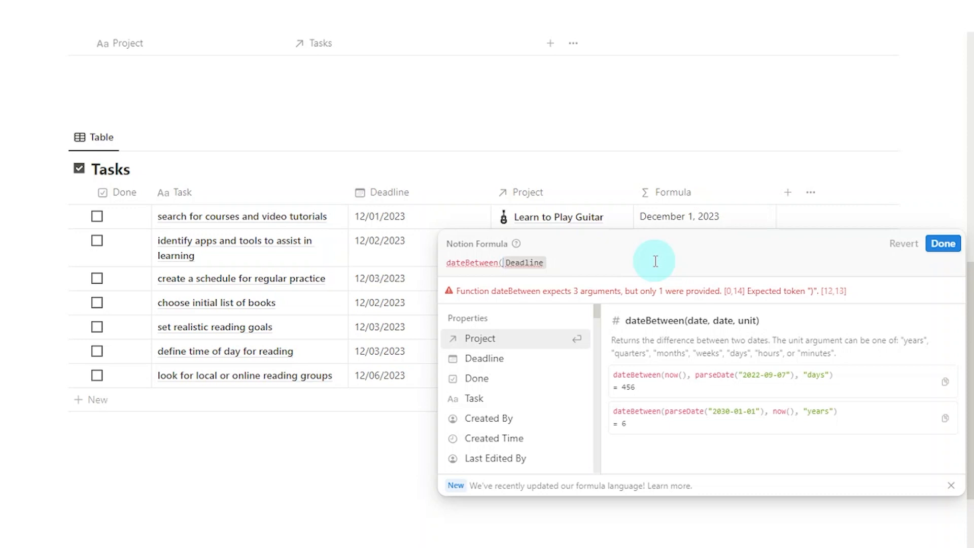
{"action": "type", "text": ", now"}
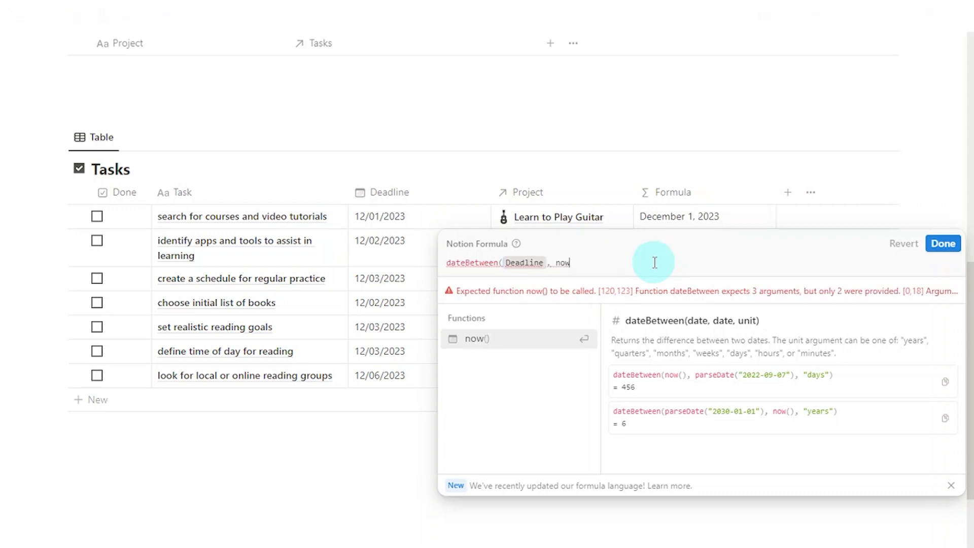
{"action": "type", "text": "(), \"day"}
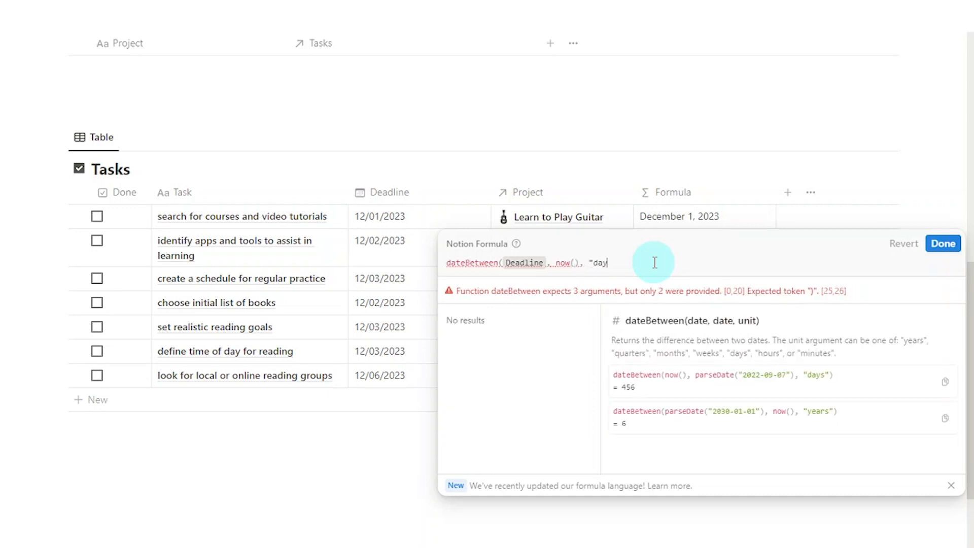
{"action": "type", "text": "s\")"}
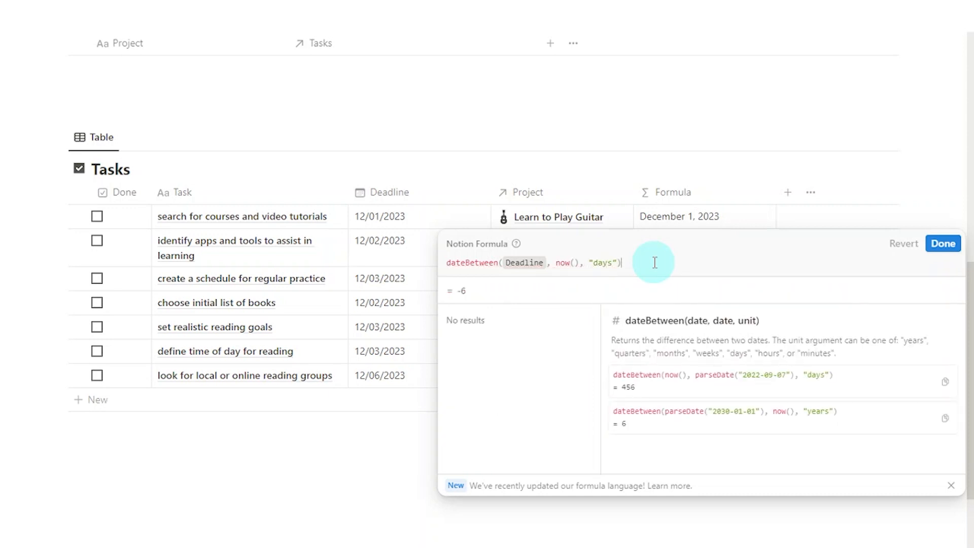
- Replace the whole formula with the dot-notation version Deadline.dateBetween(now(),"days") and save it
{"action": "left_click_drag", "start_coordinate": [655, 262], "coordinate": [446, 254]}
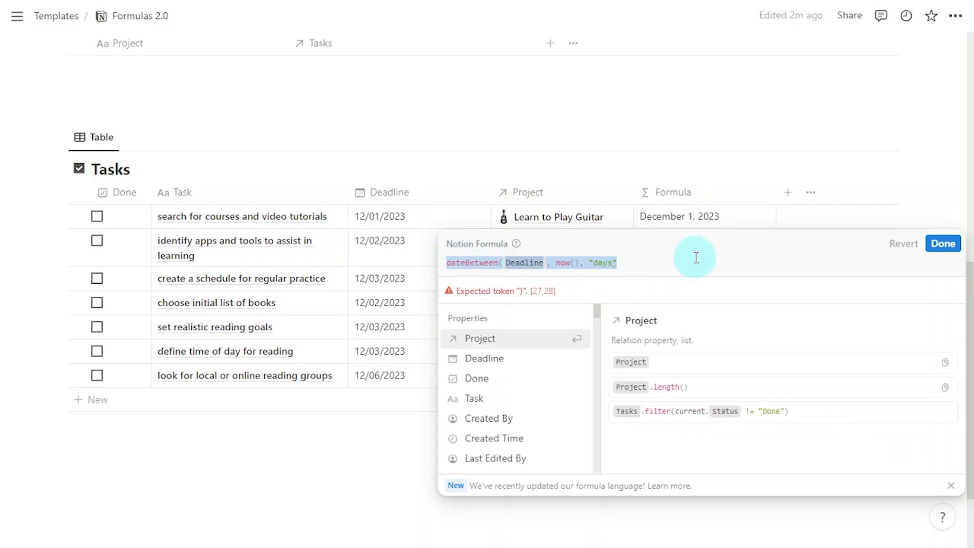
{"action": "type", "text": "dead"}
{"action": "left_click", "coordinate": [548, 339]}
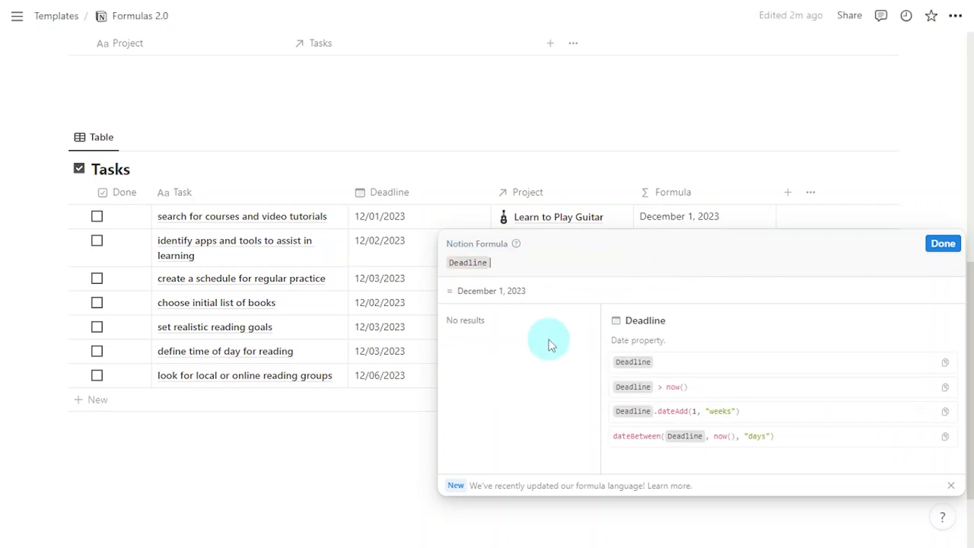
{"action": "type", "text": ".dateBetw"}
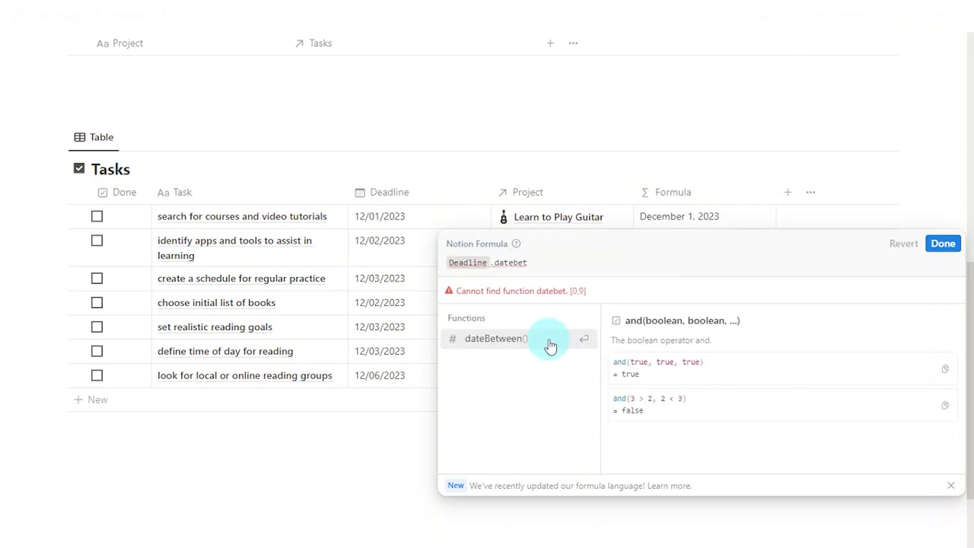
{"action": "left_click", "coordinate": [550, 339]}
{"action": "type", "text": "now(),"}
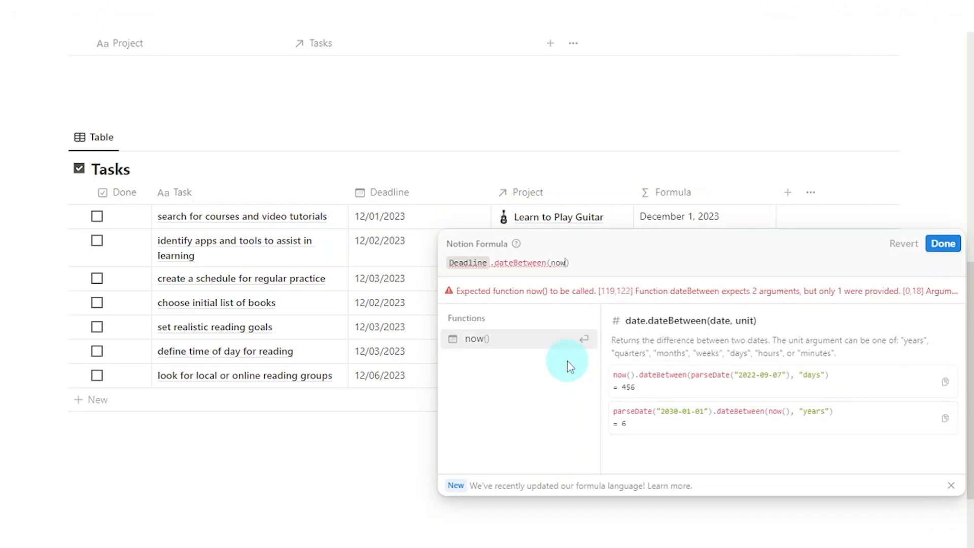
{"action": "type", "text": "\"days\""}
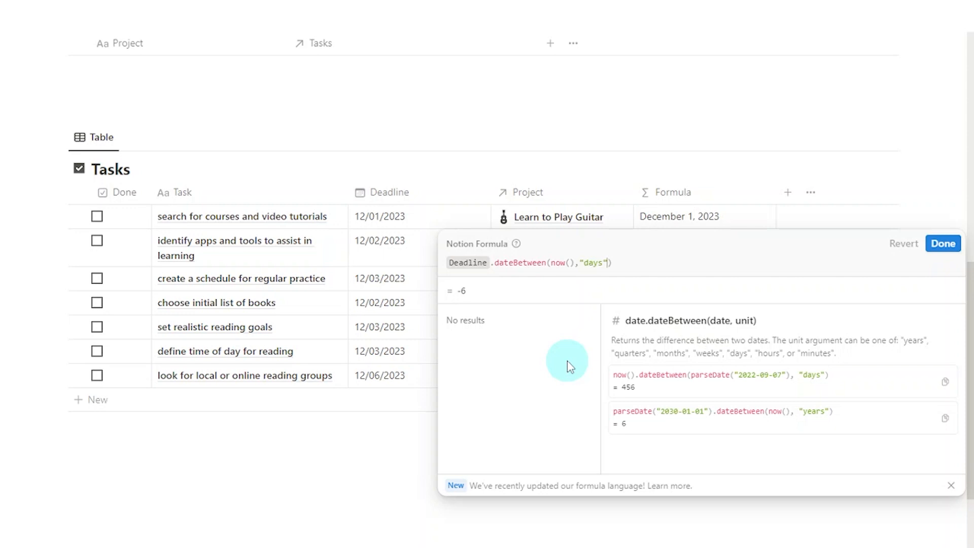
{"action": "left_click", "coordinate": [934, 251]}
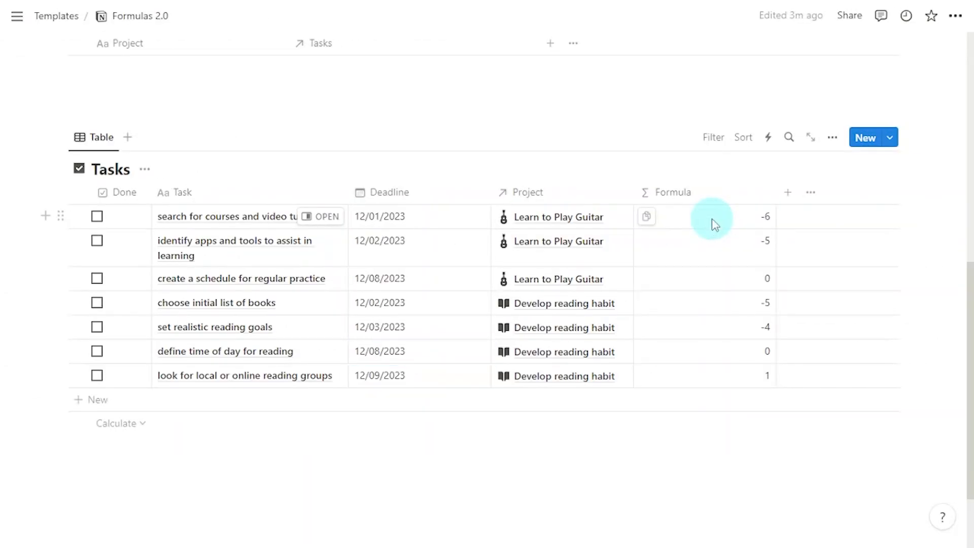
- Reopen the Formula column's formula and begin a let function before it, naming the variable daysForDeadline with the dateBetween expression as its value
{"action": "left_click", "coordinate": [723, 221]}
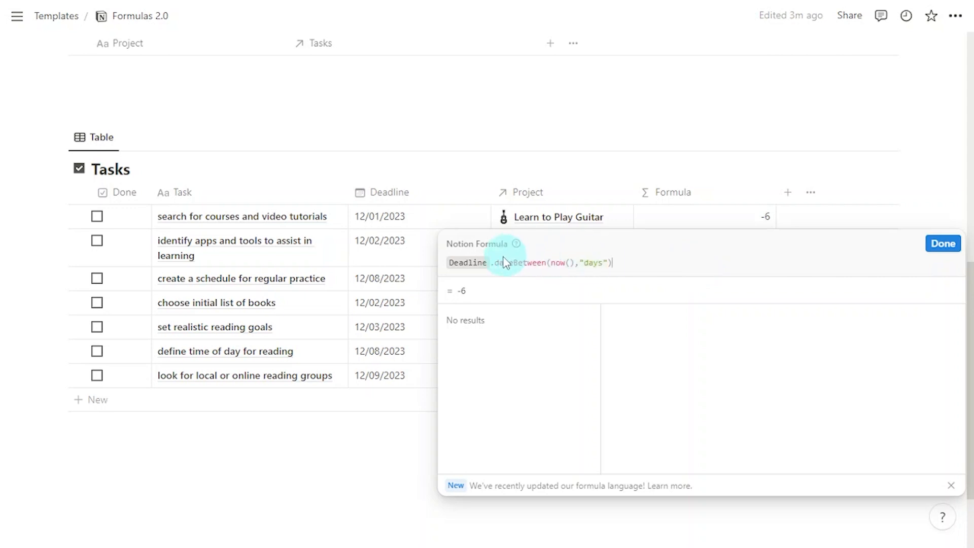
{"action": "left_click", "coordinate": [449, 265]}
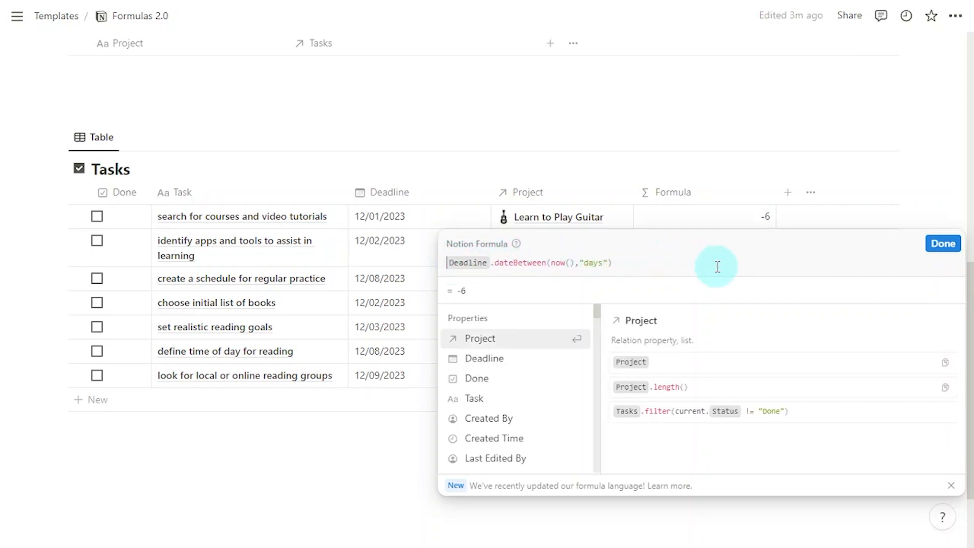
{"action": "type", "text": "let("}
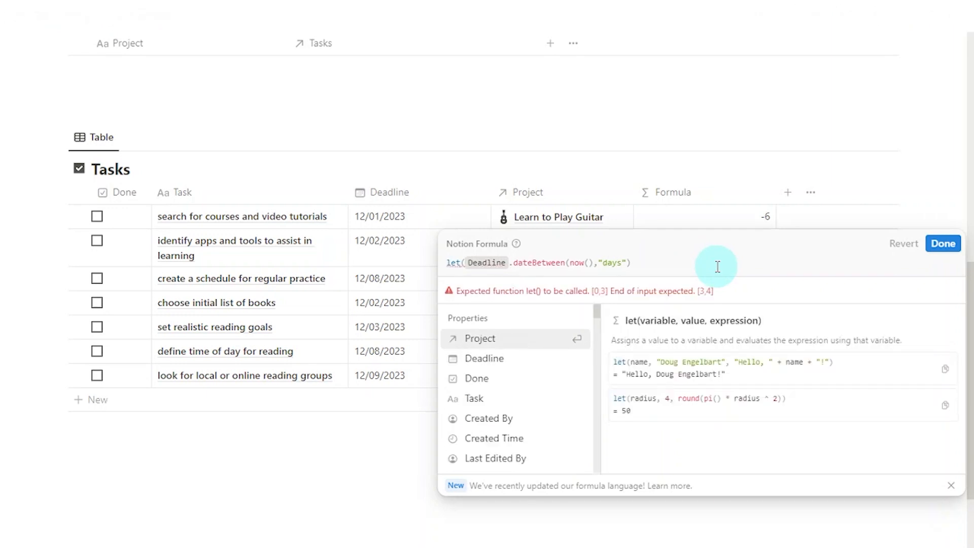
{"action": "type", "text": "days"}
{"action": "type", "text": "ForDe"}
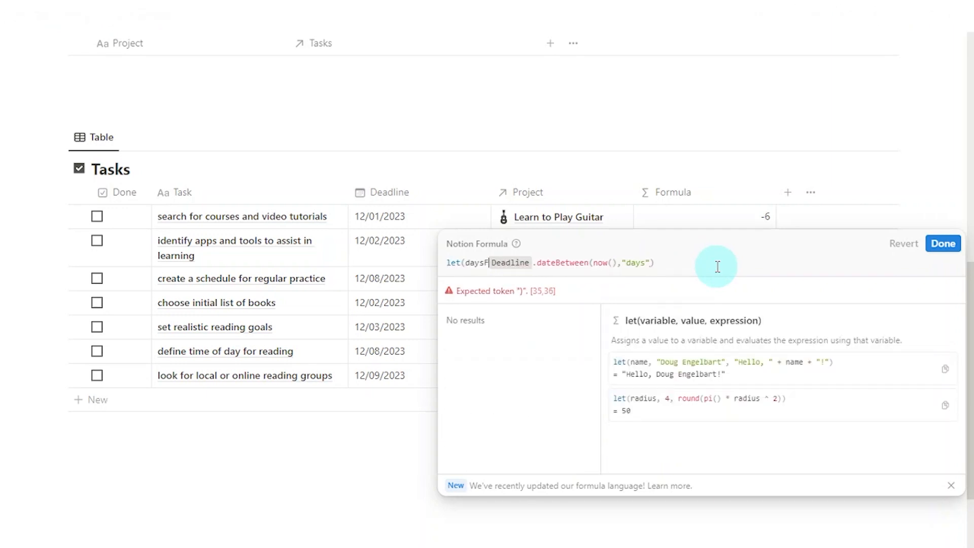
{"action": "type", "text": "adline"}
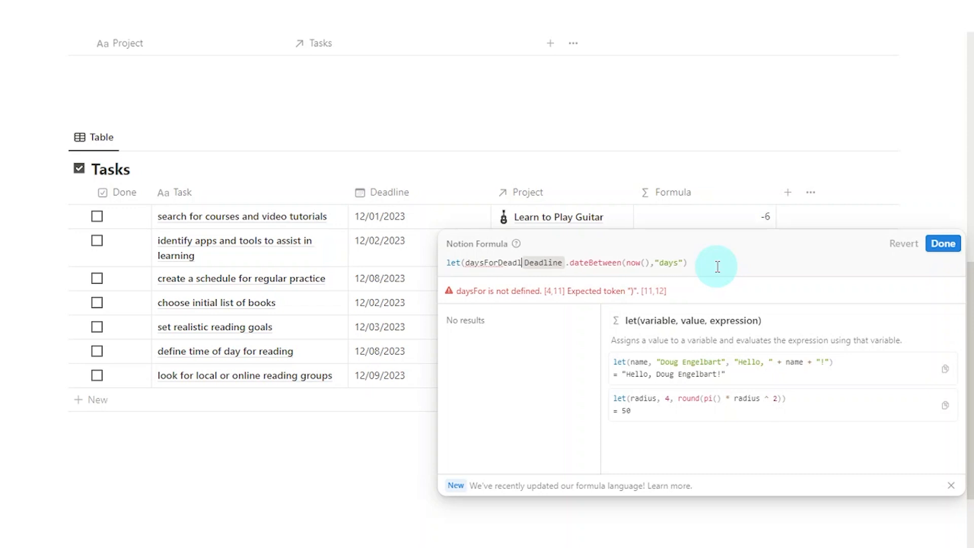
{"action": "type", "text": ","}
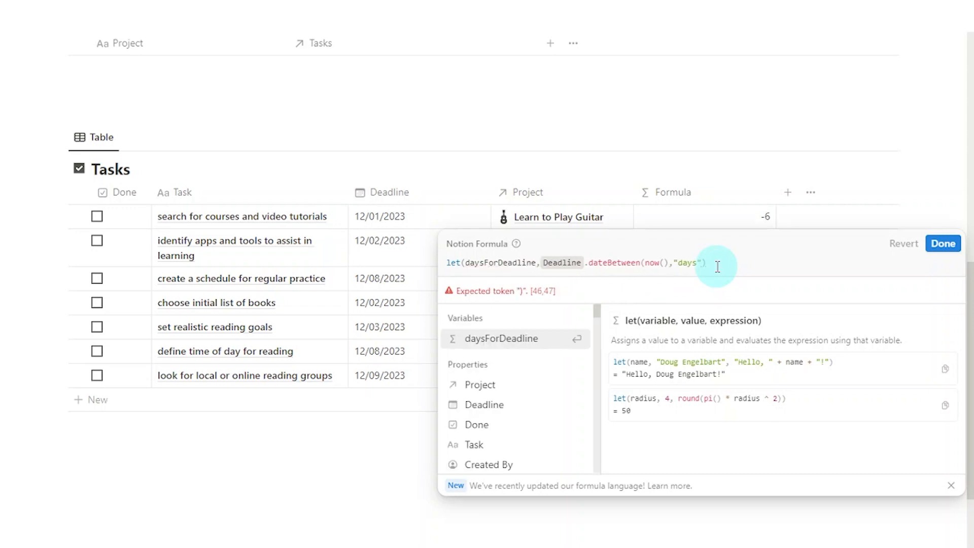
- Complete the let function with the expression daysForDeadline < 0 as its last argument and save the formula
{"action": "double_click", "coordinate": [523, 263]}
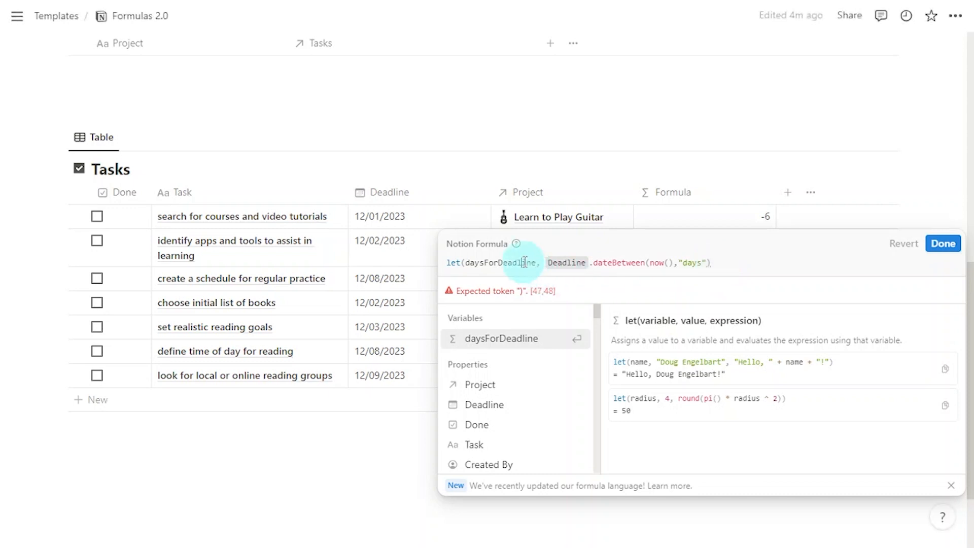
{"action": "left_click", "coordinate": [733, 266]}
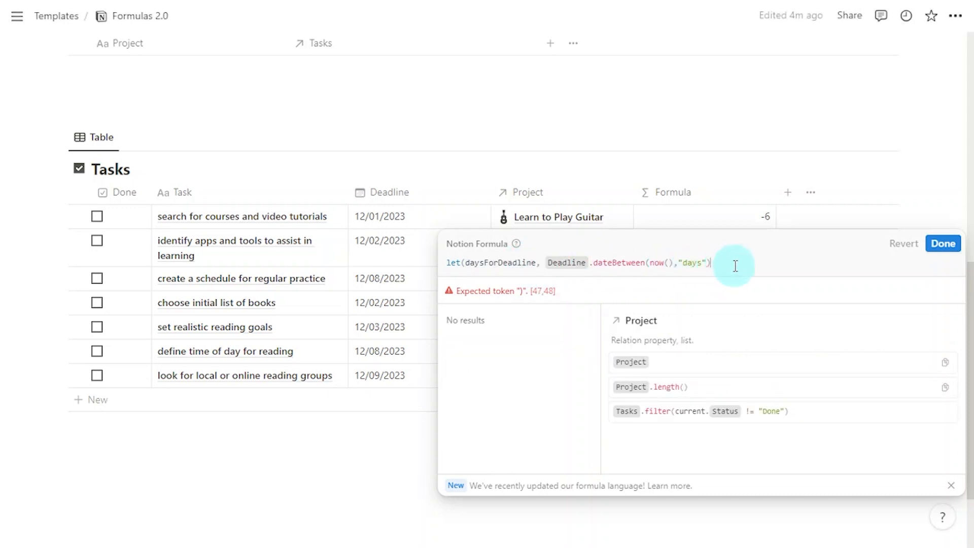
{"action": "type", "text": ","}
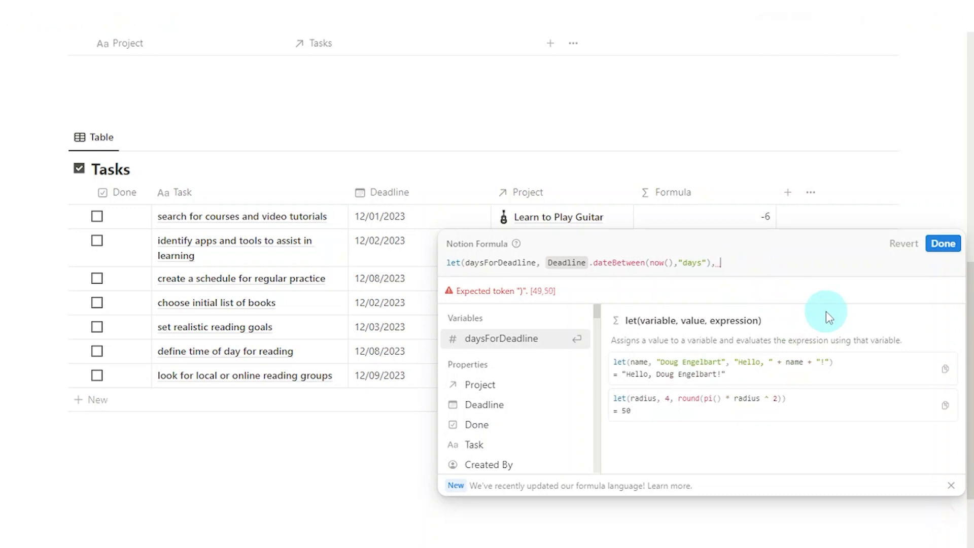
{"action": "key", "text": "Return"}
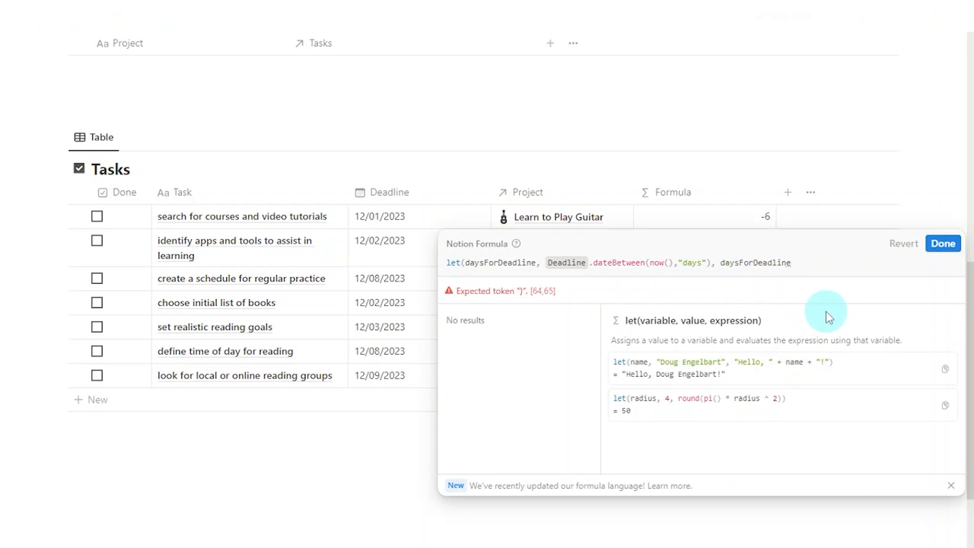
{"action": "type", "text": "< "}
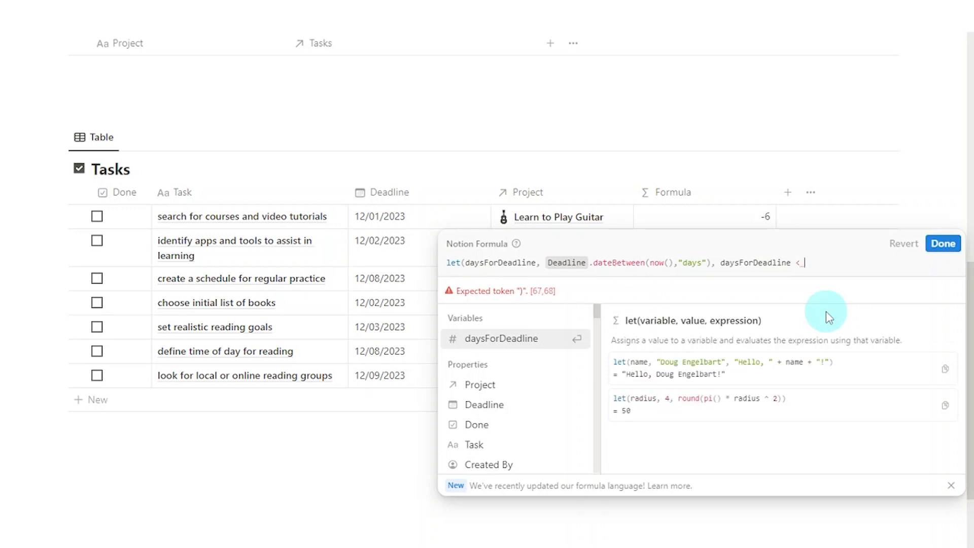
{"action": "type", "text": "0)"}
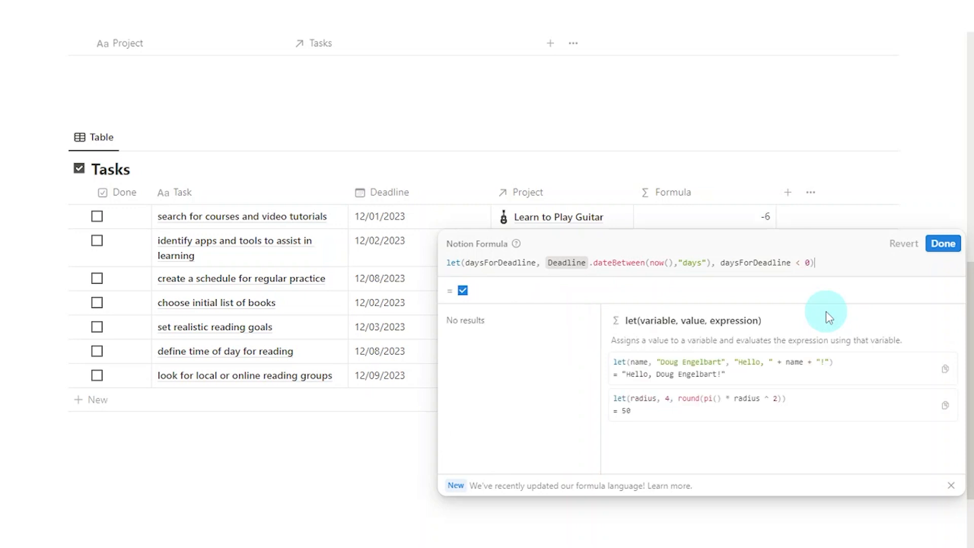
{"action": "left_click", "coordinate": [938, 249]}
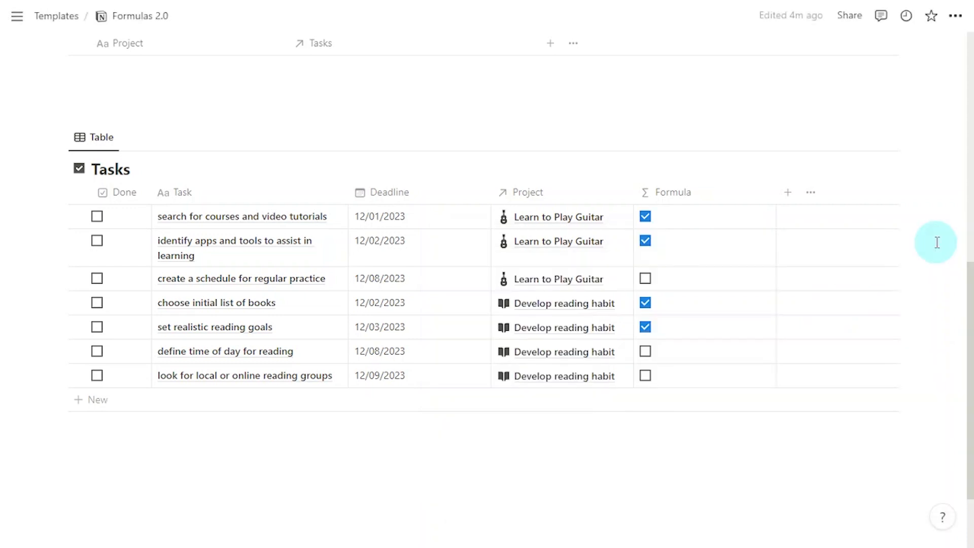
- Reopen the formula, move the daysForDeadline < 0 comparison onto its own line and open an if function before it
{"action": "left_click", "coordinate": [858, 285]}
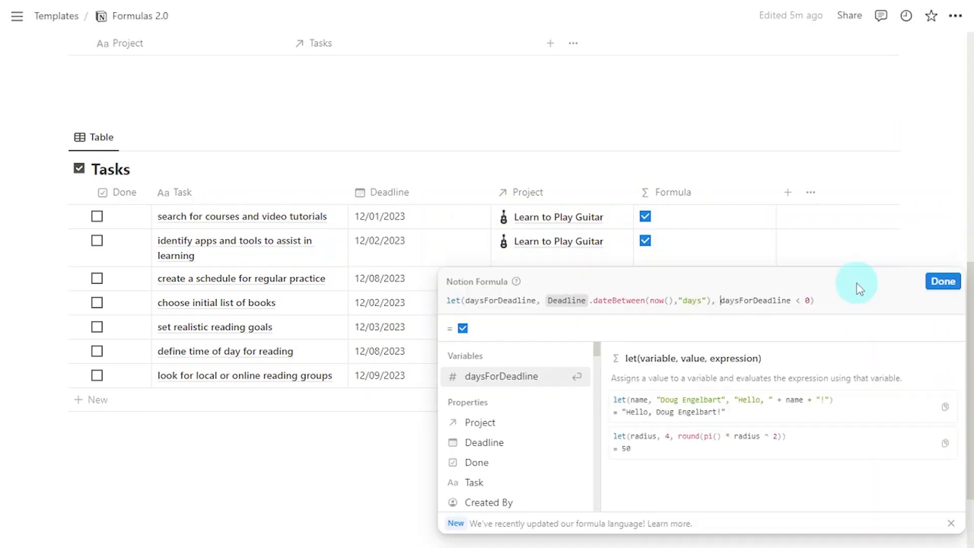
{"action": "key", "text": "shift+Return"}
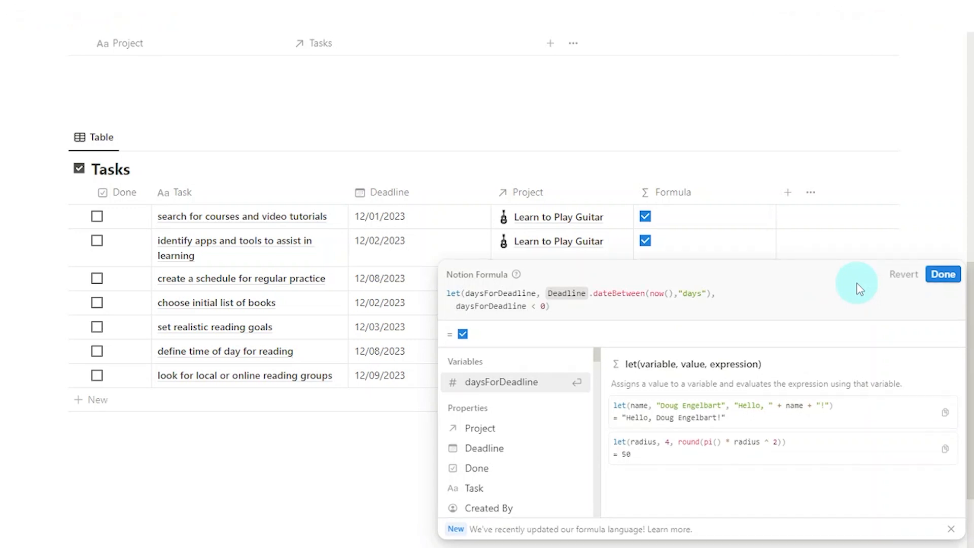
{"action": "type", "text": "if"}
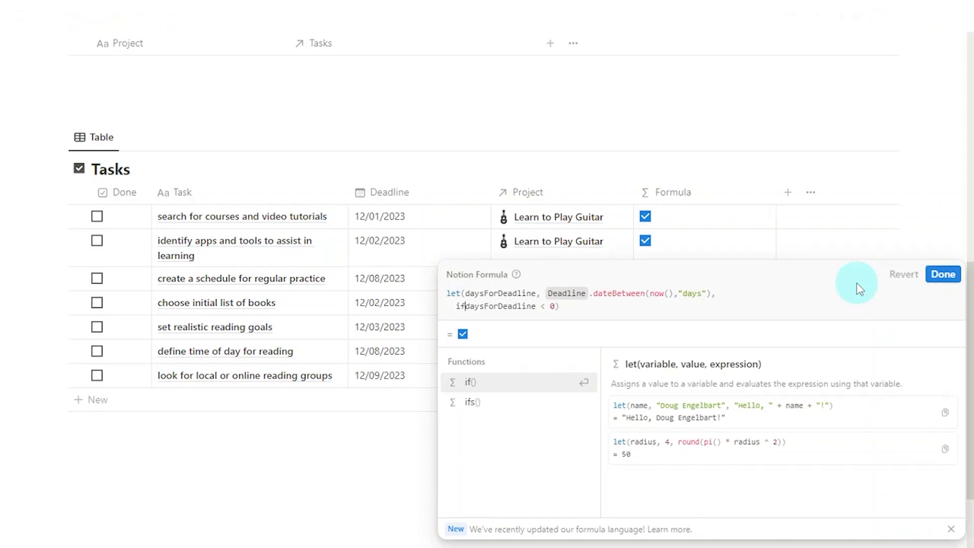
{"action": "type", "text": "("}
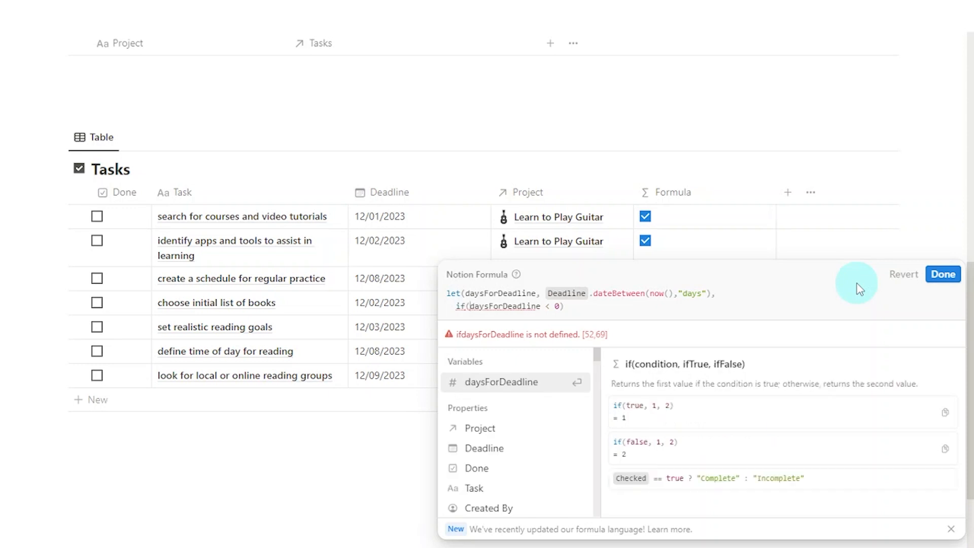
- Add "LATE" as the if function's value for when daysForDeadline < 0 is true
{"action": "left_click", "coordinate": [561, 306]}
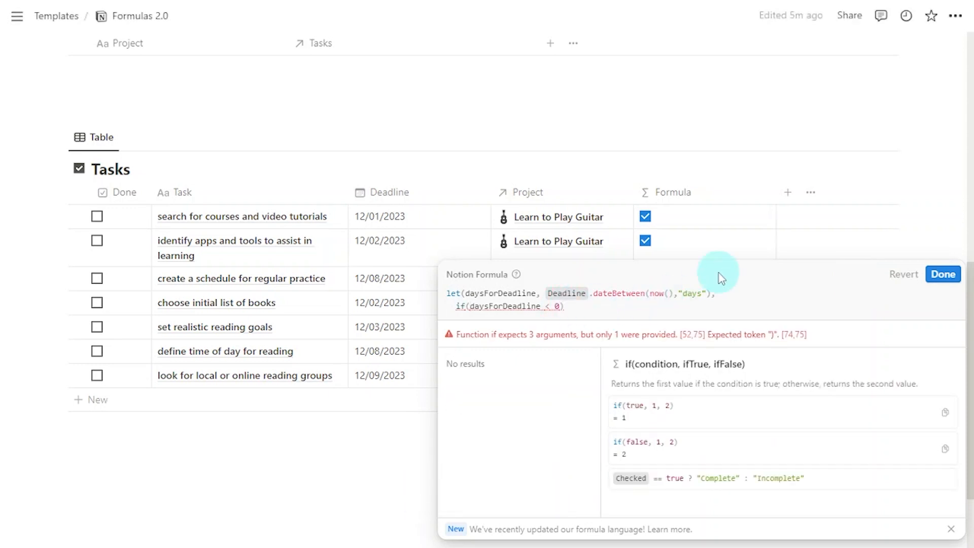
{"action": "type", "text": ", \"a"}
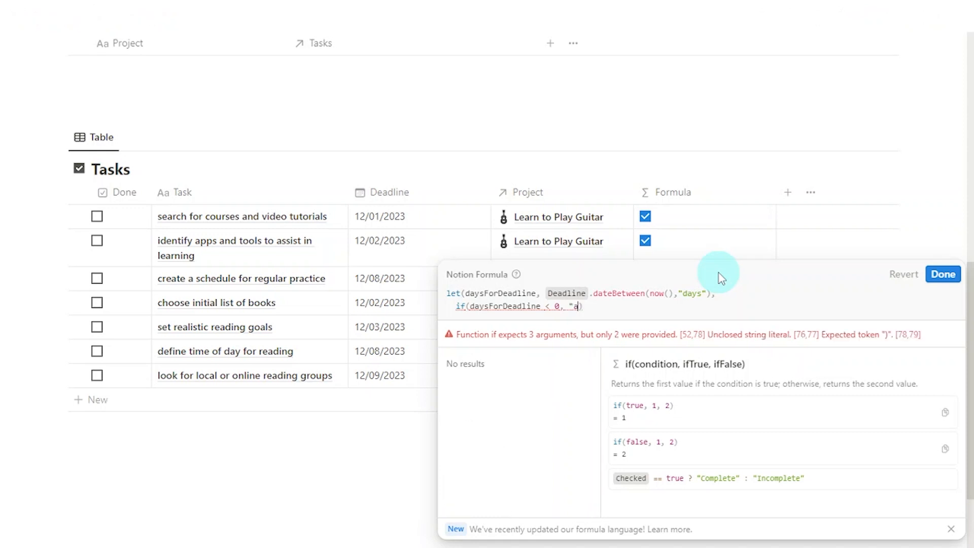
{"action": "key", "text": "BackSpace"}
{"action": "key", "text": "Caps_Lock"}
{"action": "type", "text": "L"}
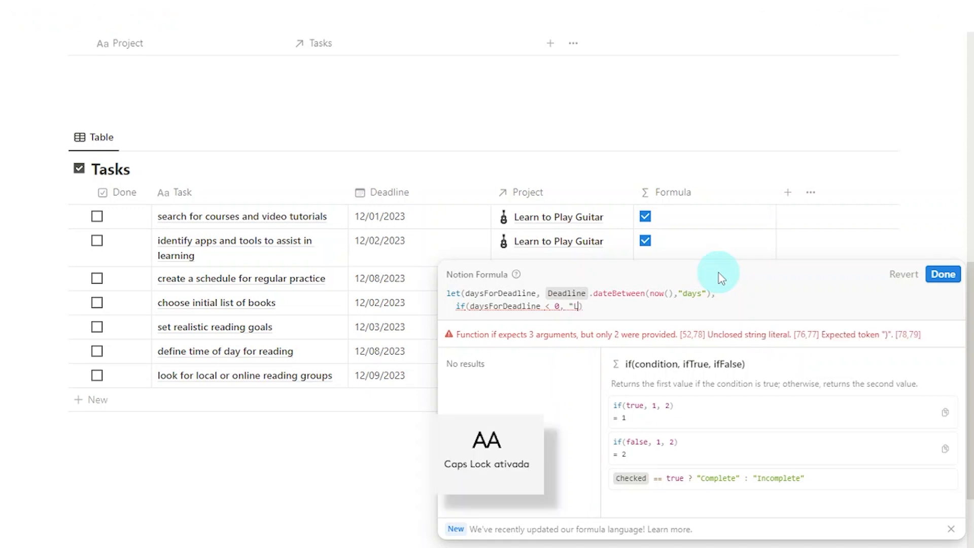
{"action": "type", "text": "ATE\""}
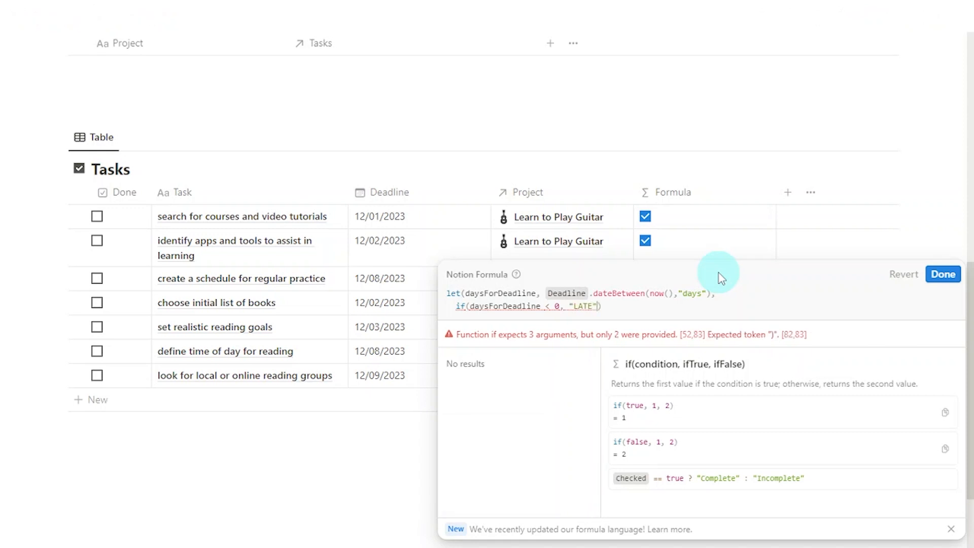
- Add "ON TIME" as the if function's false value, close both functions and save the formula
{"action": "type", "text": ", \""}
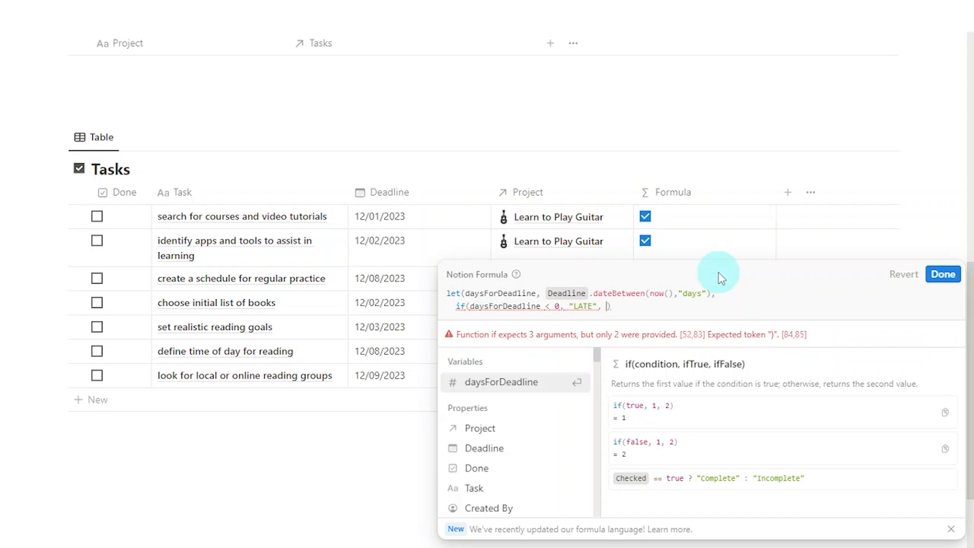
{"action": "type", "text": "on"}
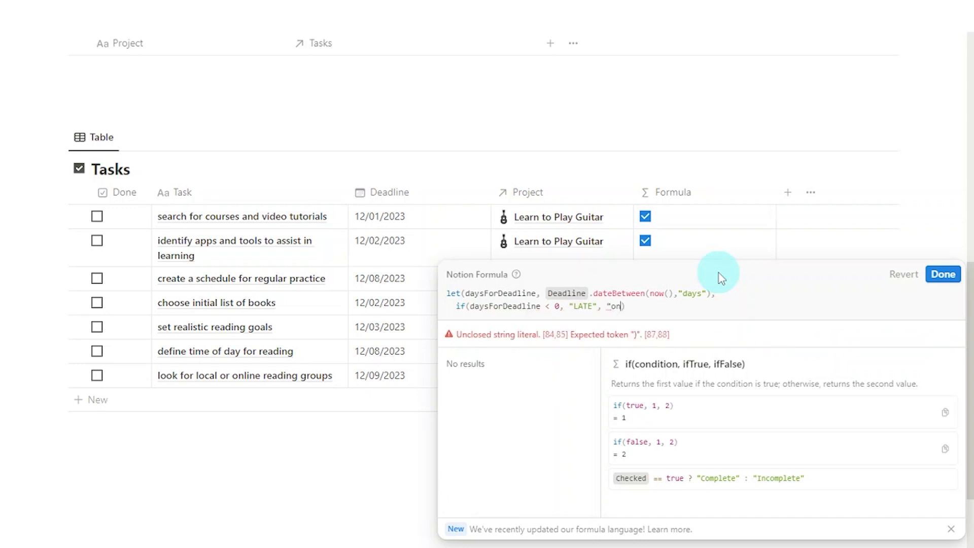
{"action": "key", "text": "BackSpace"}
{"action": "key", "text": "BackSpace"}
{"action": "type", "text": "o"}
{"action": "key", "text": "BackSpace"}
{"action": "key", "text": "Caps_Lock"}
{"action": "type", "text": "ON tim"}
{"action": "key", "text": "BackSpace"}
{"action": "key", "text": "BackSpace"}
{"action": "key", "text": "BackSpace"}
{"action": "type", "text": "TIME\""}
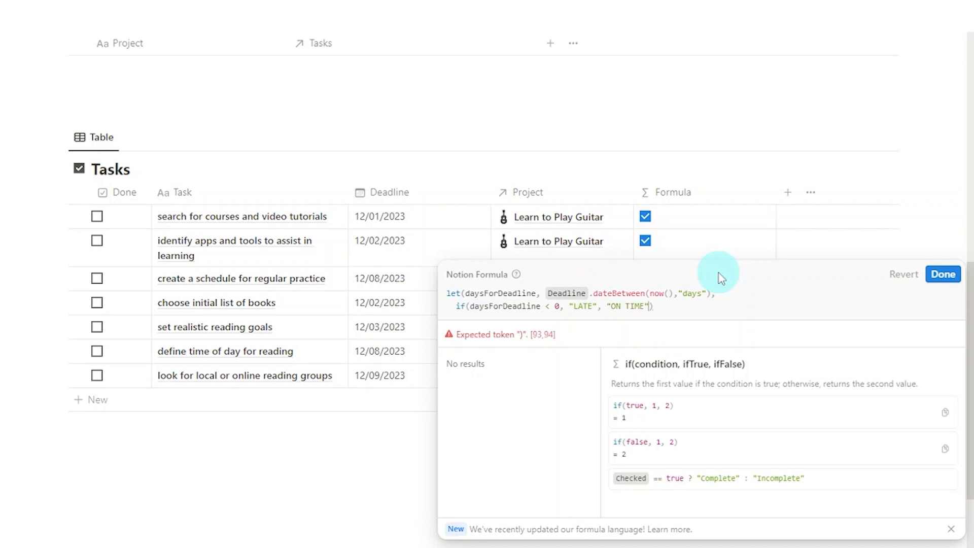
{"action": "type", "text": ")"}
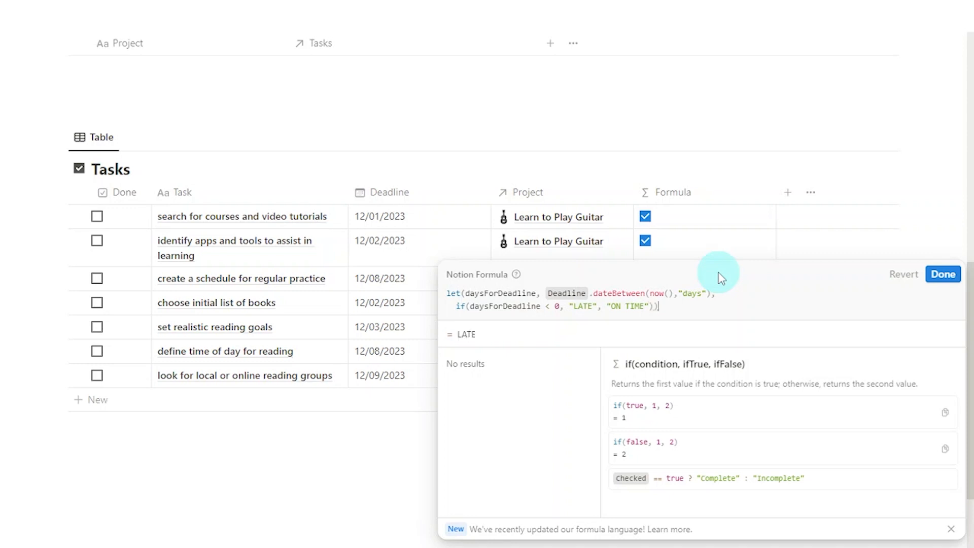
{"action": "left_click", "coordinate": [942, 274]}
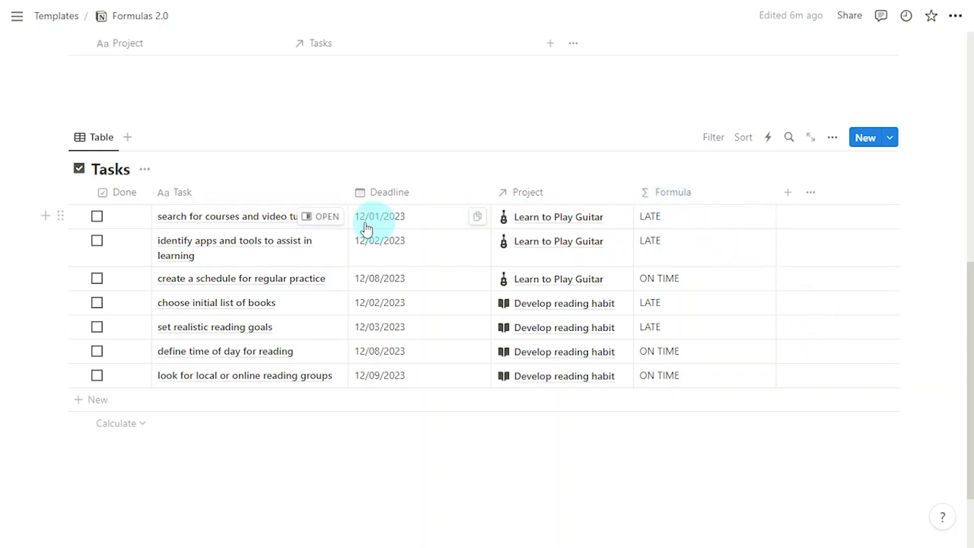
- Mark the "search for courses and video tutorials" task as done and extend the formula's if condition with && Done==false
{"action": "left_click", "coordinate": [97, 218]}
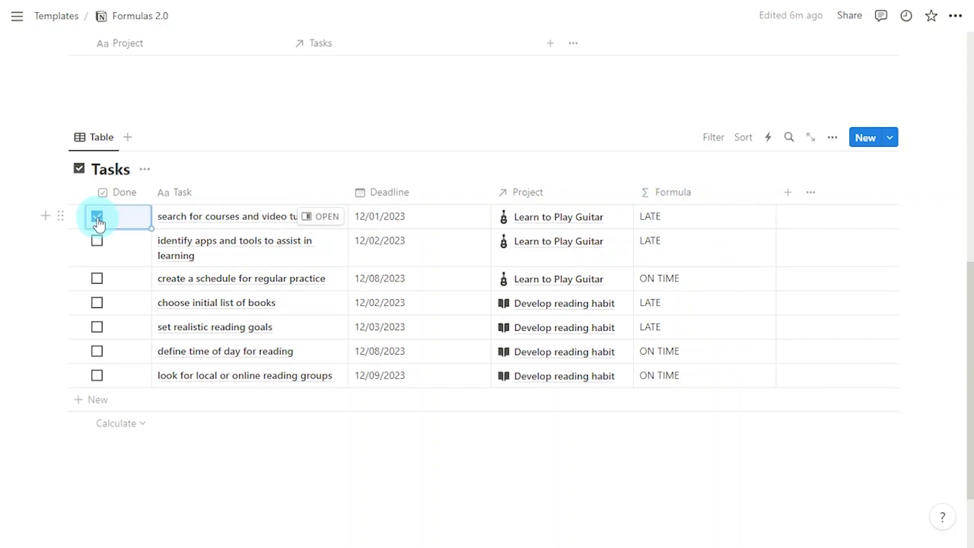
{"action": "left_click", "coordinate": [711, 215]}
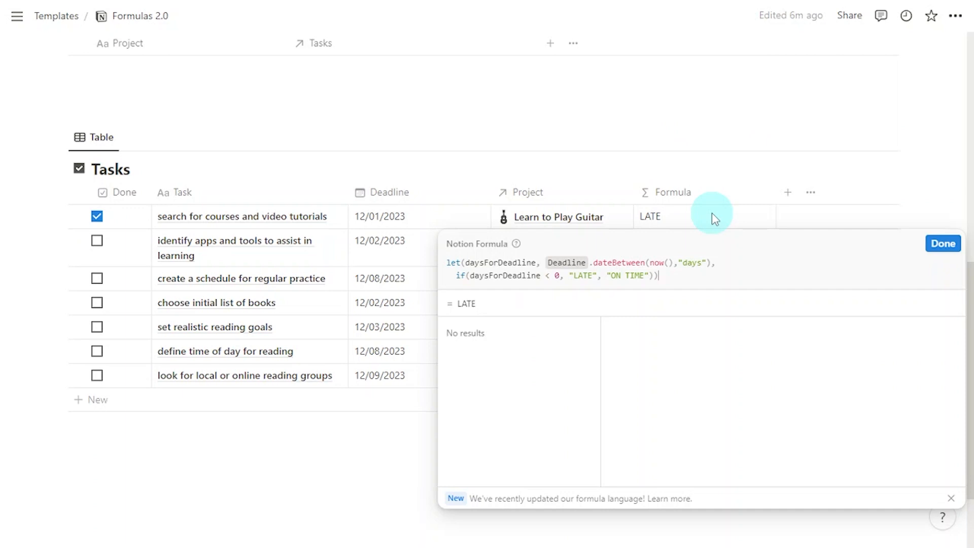
{"action": "left_click", "coordinate": [563, 274]}
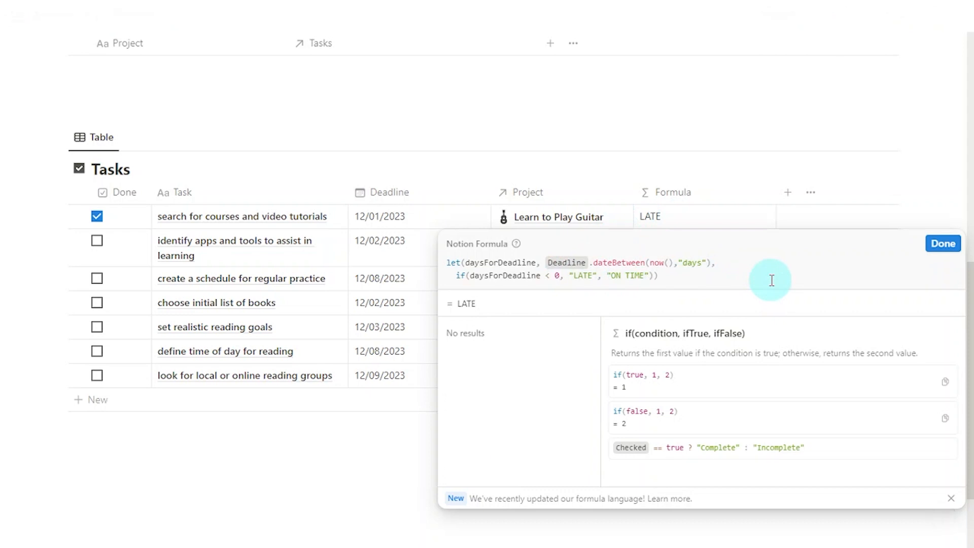
{"action": "type", "text": "&&"}
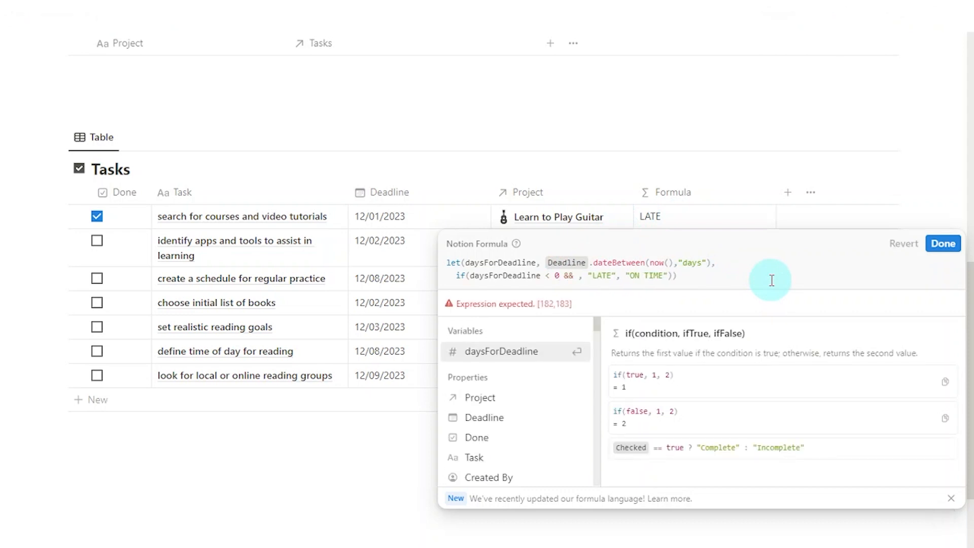
{"action": "left_click", "coordinate": [499, 442]}
{"action": "type", "text": "=="}
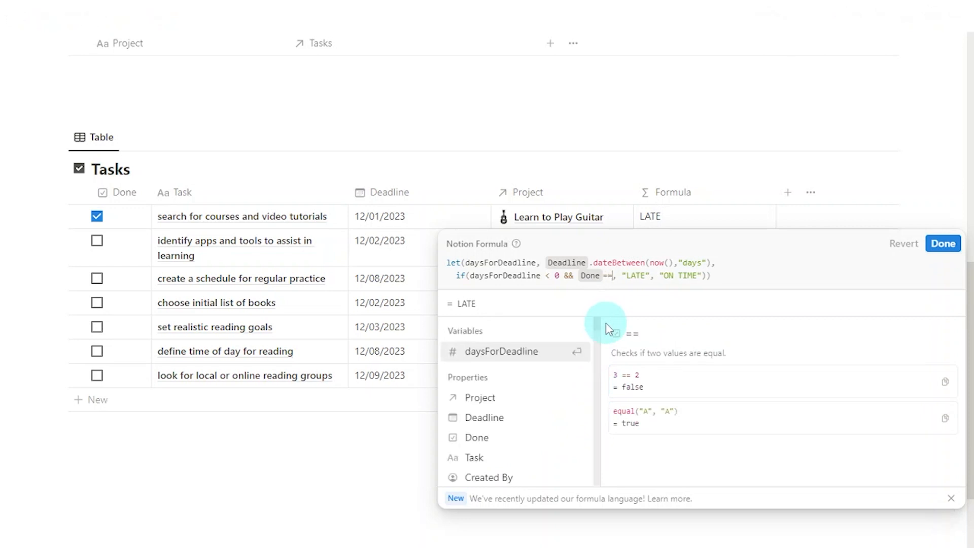
{"action": "type", "text": "false"}
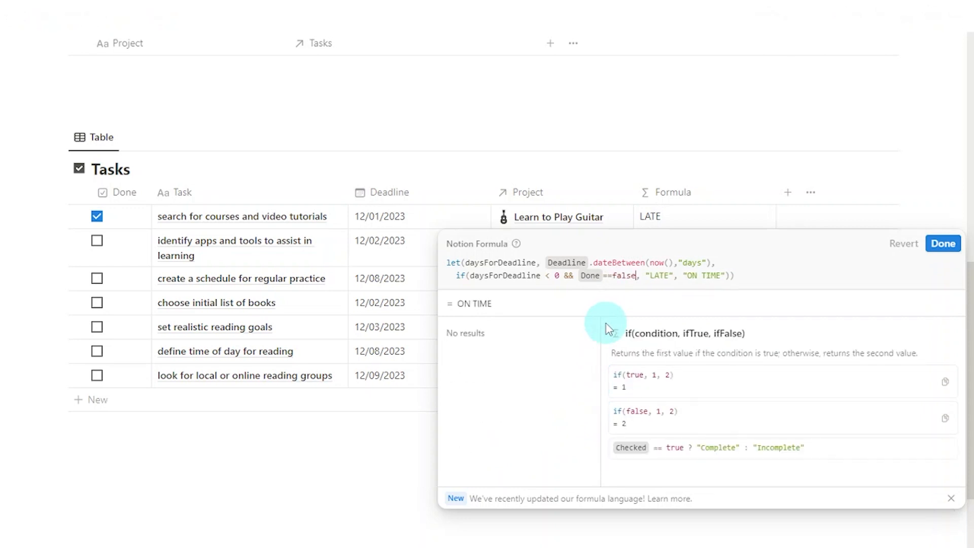
- Shorten the Done==false check in the if condition to !Done and save the formula
{"action": "key", "text": "BackSpace"}
{"action": "key", "text": "BackSpace"}
{"action": "key", "text": "BackSpace"}
{"action": "key", "text": "BackSpace"}
{"action": "key", "text": "BackSpace"}
{"action": "key", "text": "BackSpace"}
{"action": "key", "text": "BackSpace"}
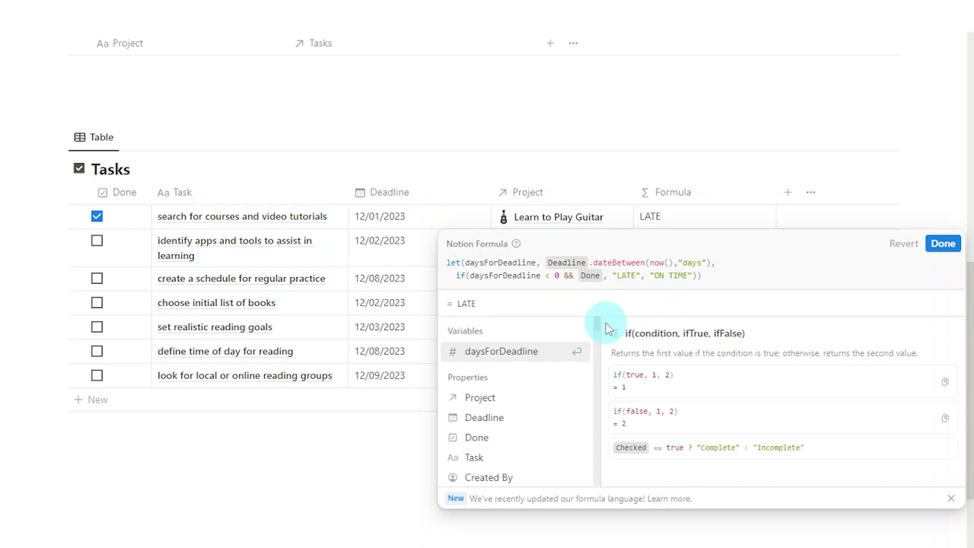
{"action": "type", "text": "!"}
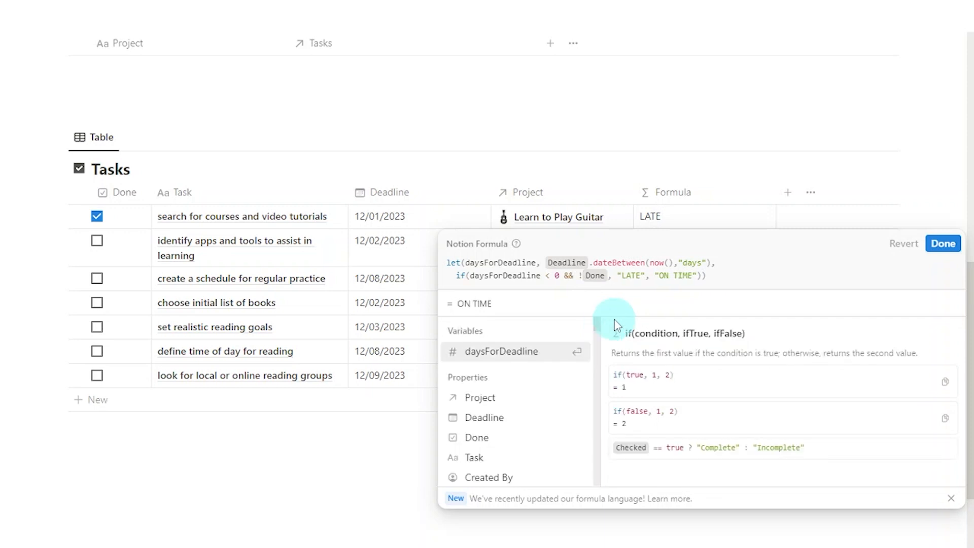
{"action": "left_click", "coordinate": [942, 244]}
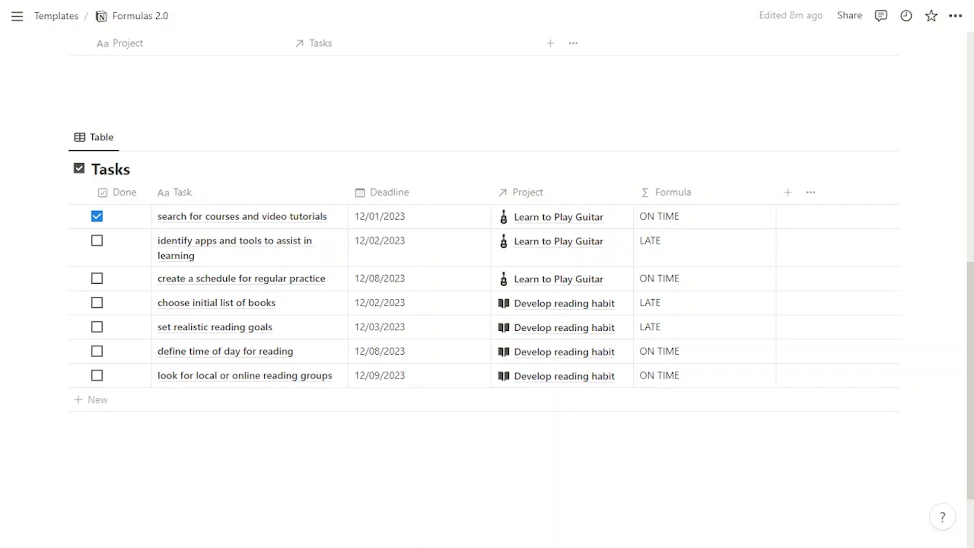
- Reopen the Formula column's formula and style the "LATE" text with .style("b", "red", "red_background")
{"action": "left_click", "coordinate": [703, 247]}
{"action": "left_click", "coordinate": [698, 221]}
{"action": "left_click", "coordinate": [696, 218]}
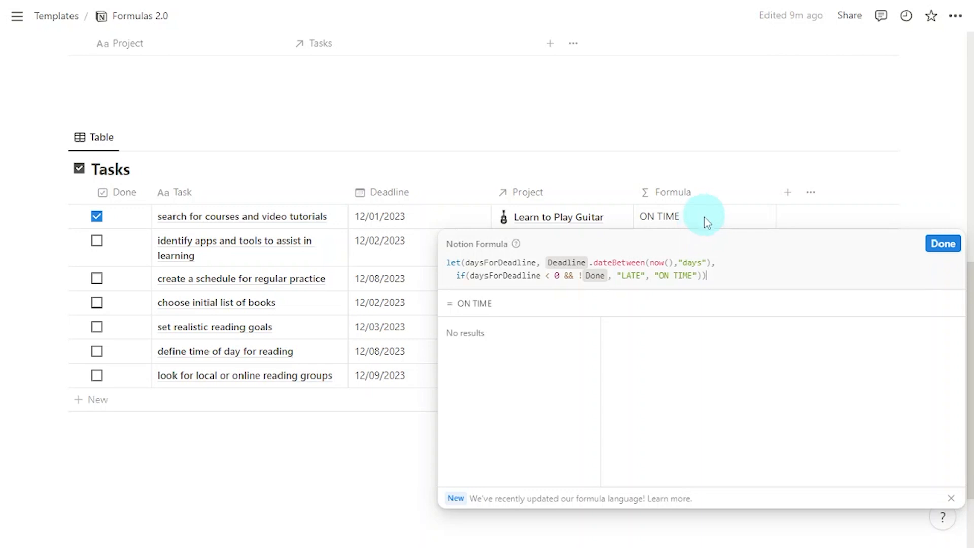
{"action": "left_click", "coordinate": [627, 278]}
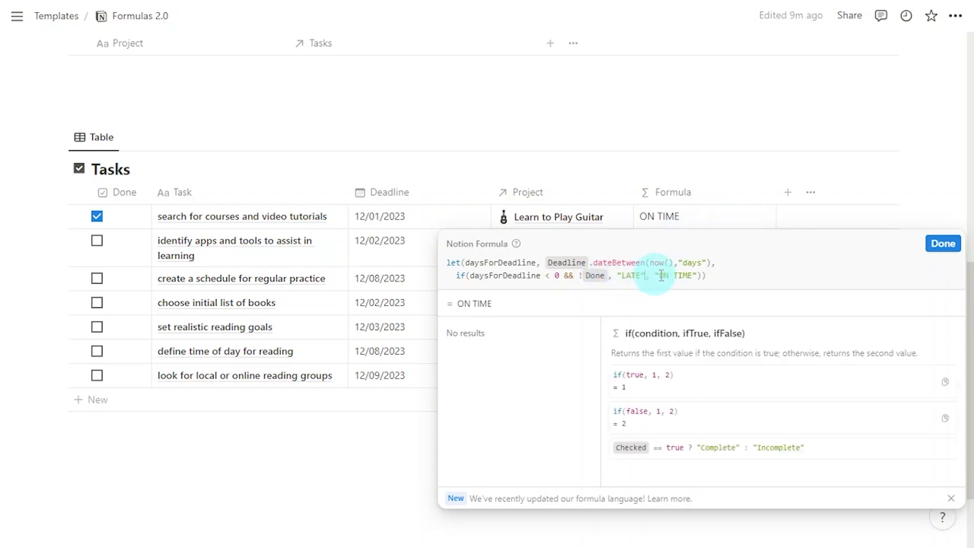
{"action": "type", "text": ".style"}
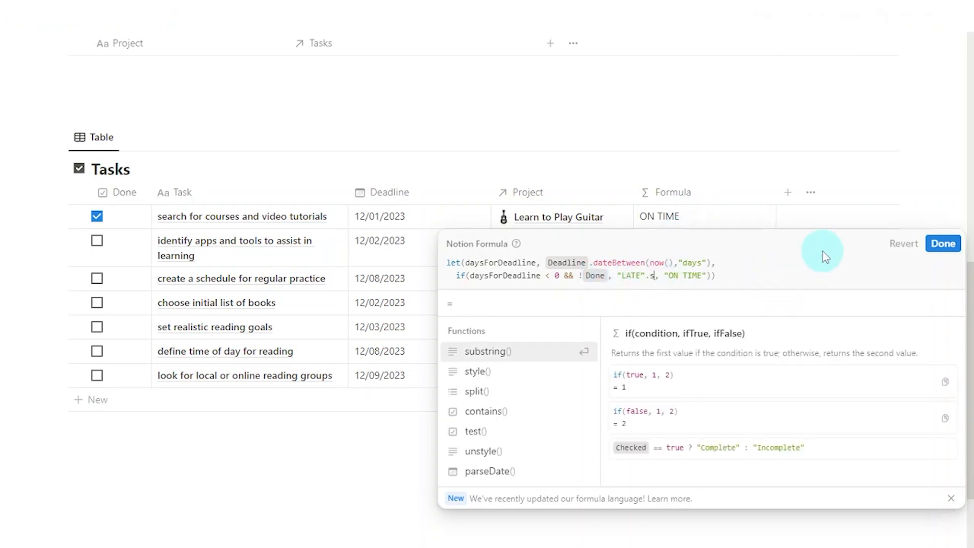
{"action": "key", "text": "Return"}
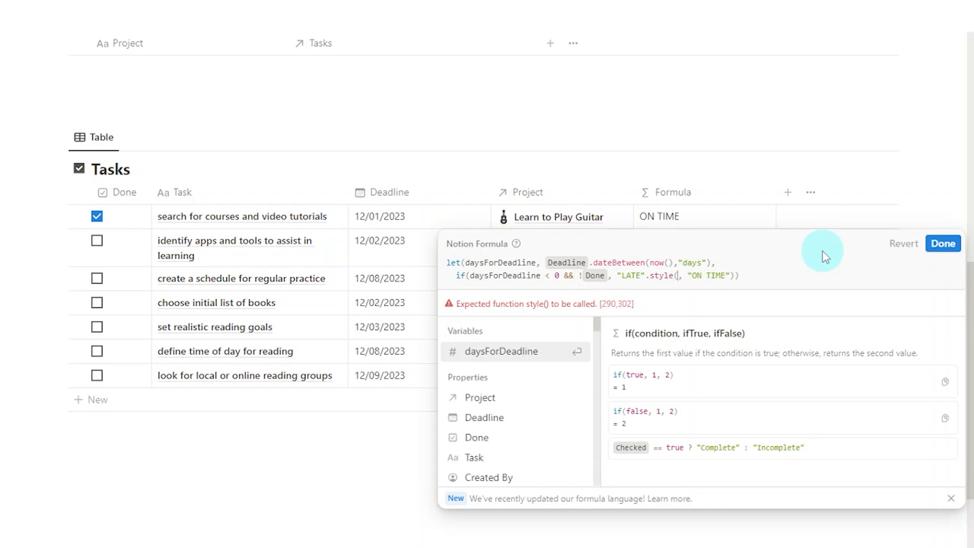
{"action": "type", "text": "\""}
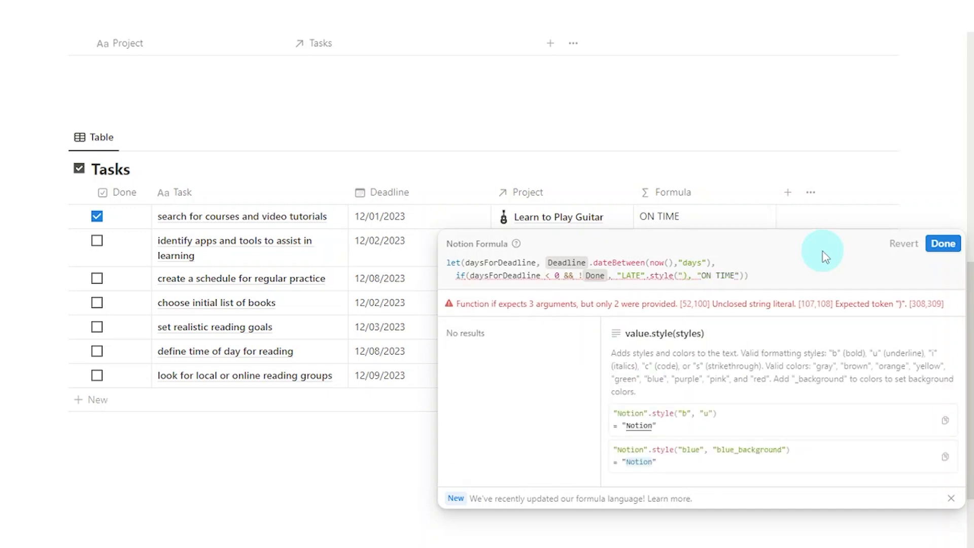
{"action": "type", "text": "b\", \""}
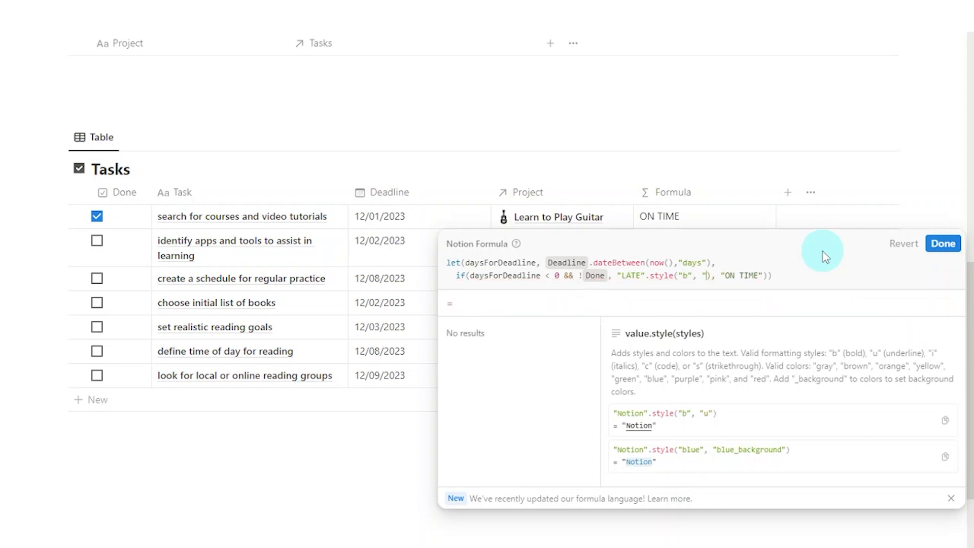
{"action": "type", "text": "red\", \"red_backgrou"}
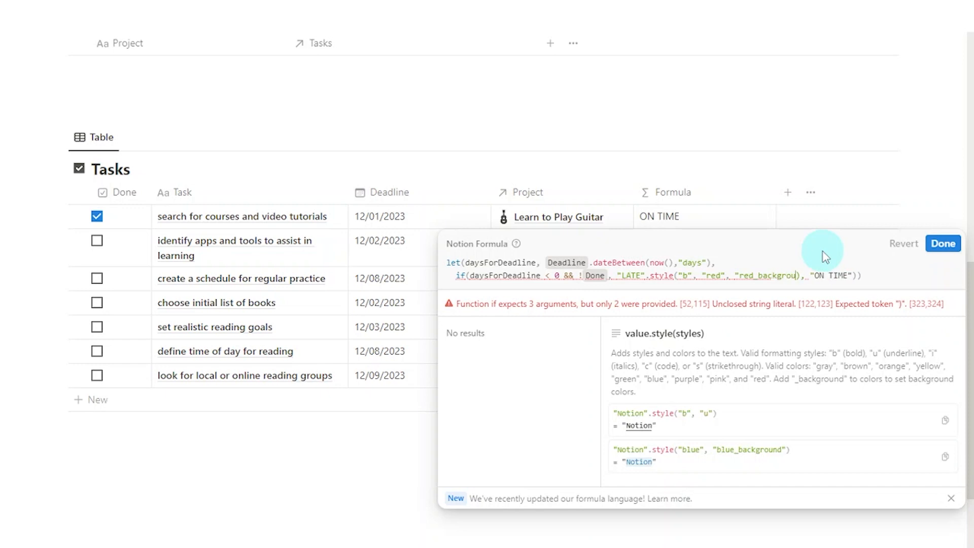
{"action": "type", "text": "nd\""}
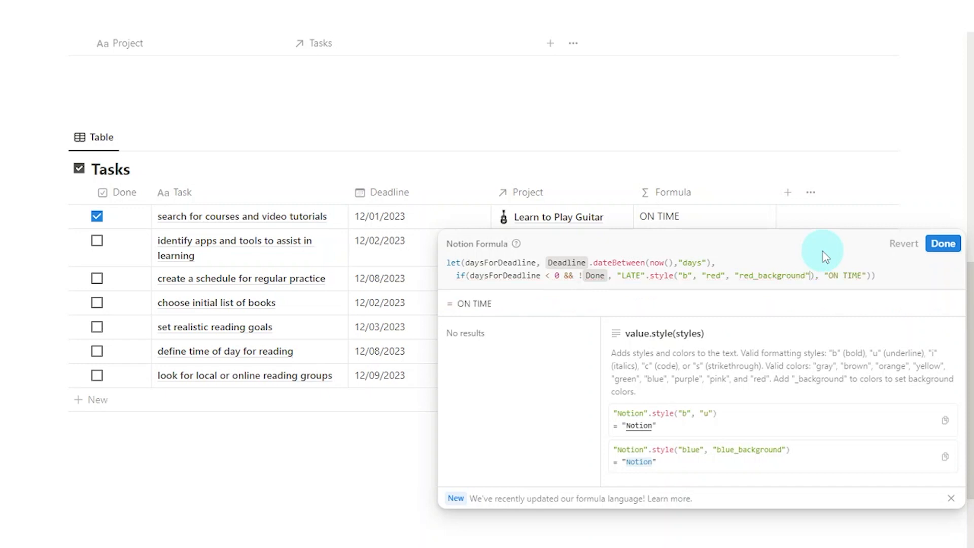
- Style the "ON TIME" text with .style("b", "green", "green_background"), close the functions and save the formula
{"action": "left_click", "coordinate": [866, 275]}
{"action": "type", "text": "."}
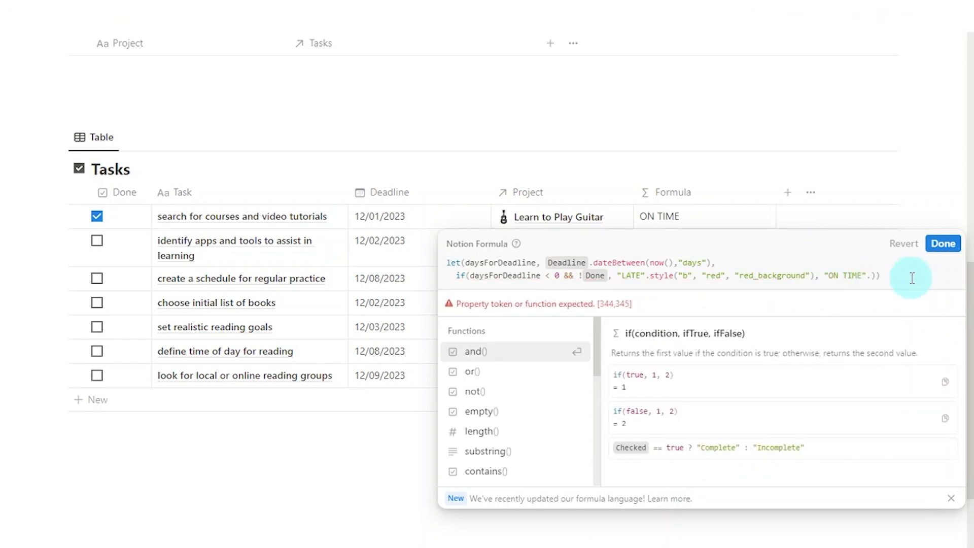
{"action": "type", "text": "style(\"b\","}
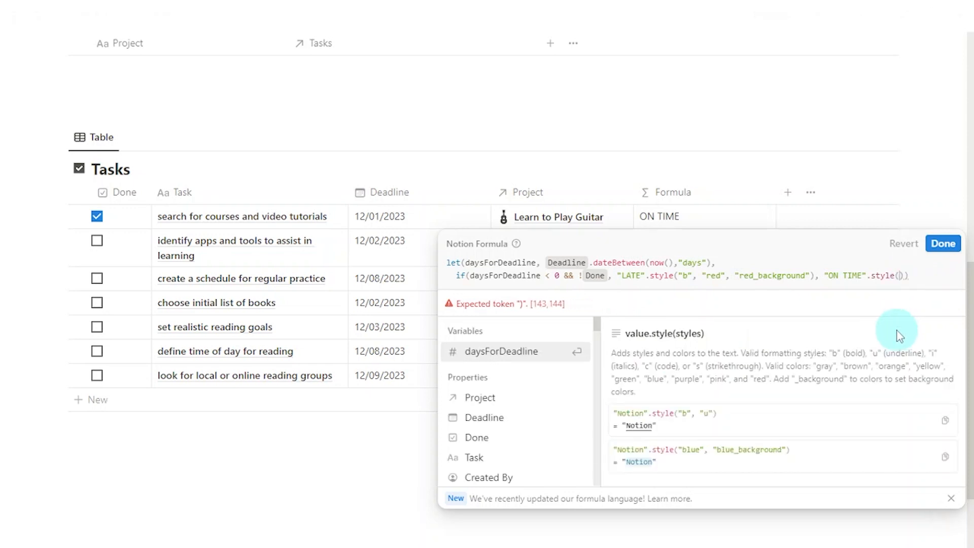
{"action": "type", "text": " \"green\","}
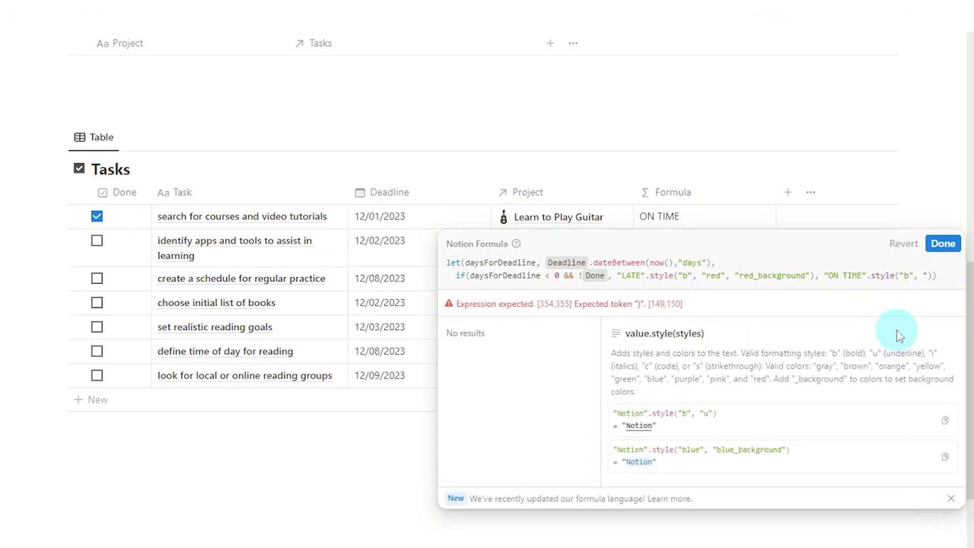
{"action": "type", "text": " \"green_background"}
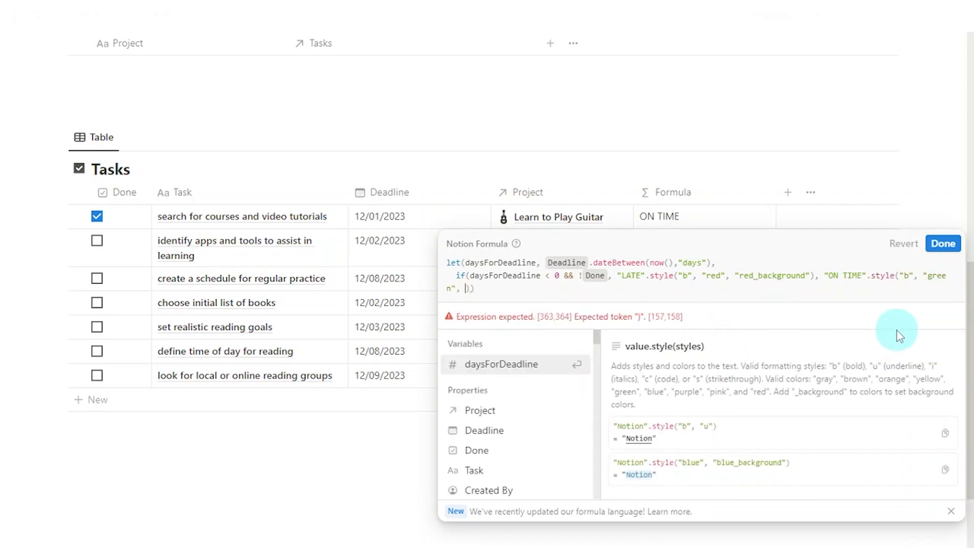
{"action": "type", "text": "\""}
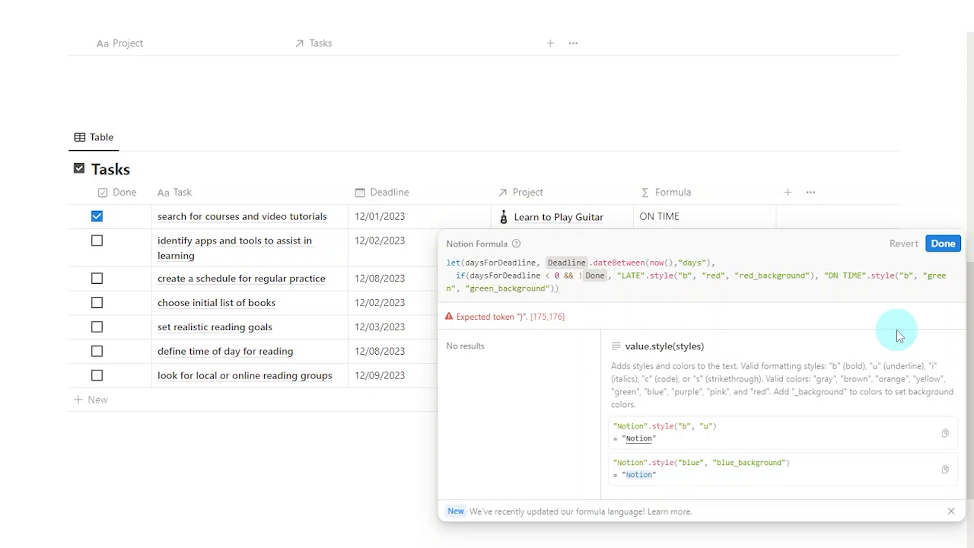
{"action": "type", "text": ")"}
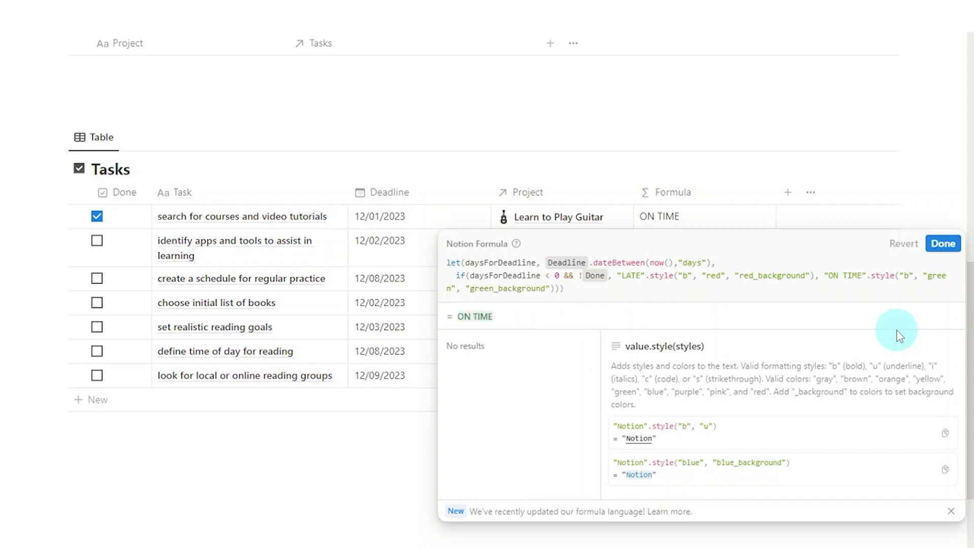
{"action": "left_click", "coordinate": [939, 244]}
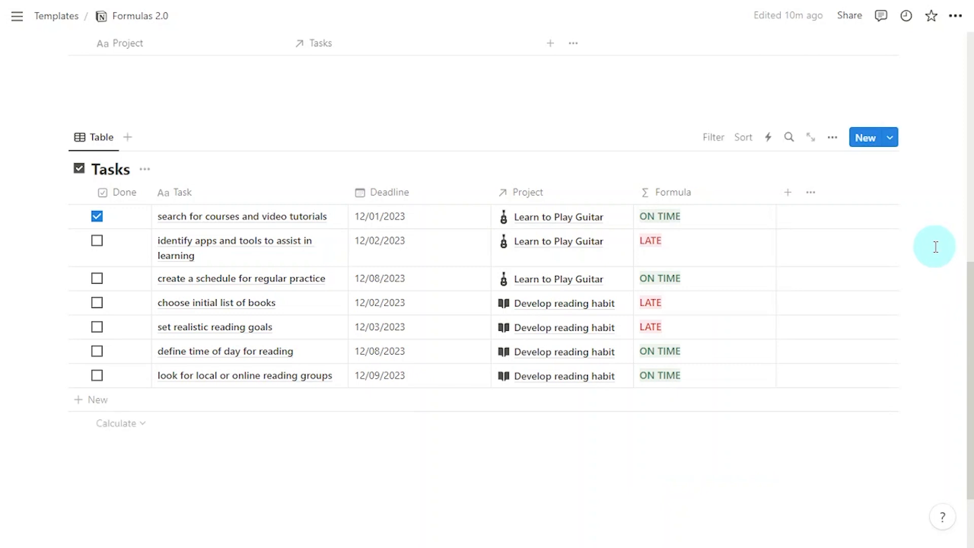
- Add the comment /*calculating days for deadline */ after the daysForDeadline definition in the Tasks formula and save it
{"action": "left_click", "coordinate": [717, 249]}
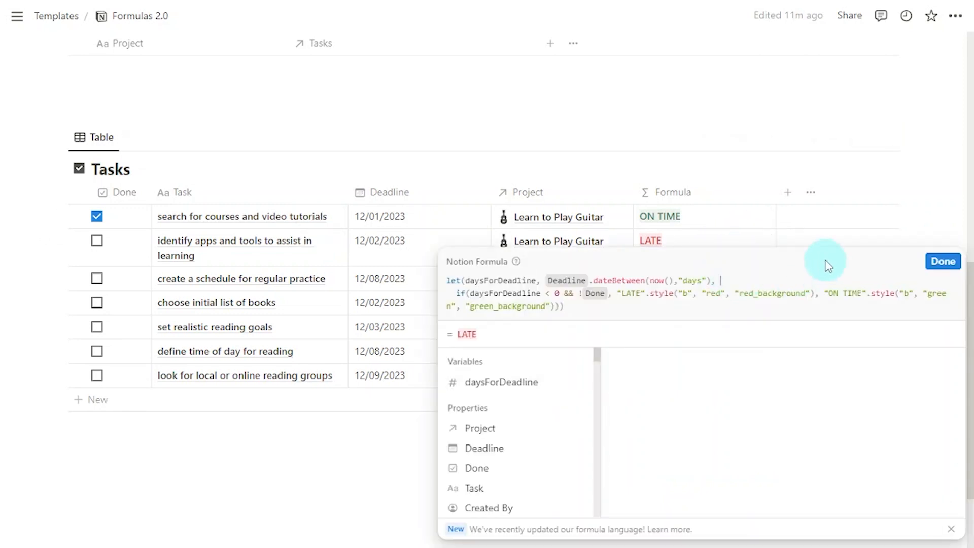
{"action": "type", "text": "/*"}
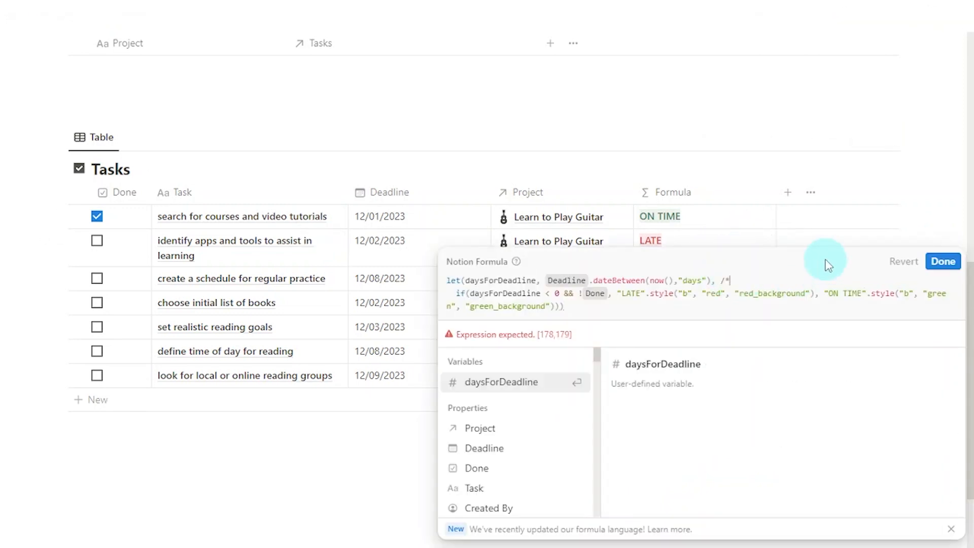
{"action": "type", "text": "calculating days for deadline "}
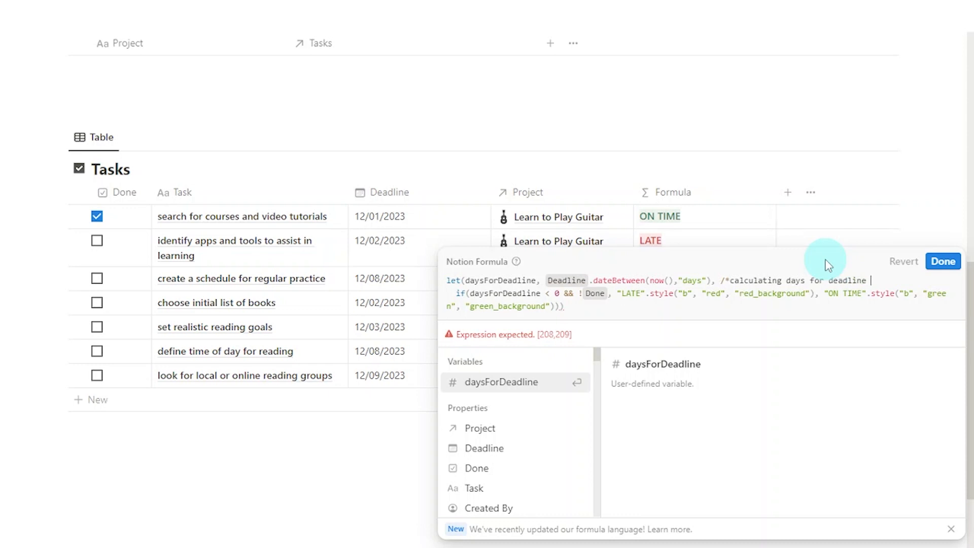
{"action": "type", "text": "*/"}
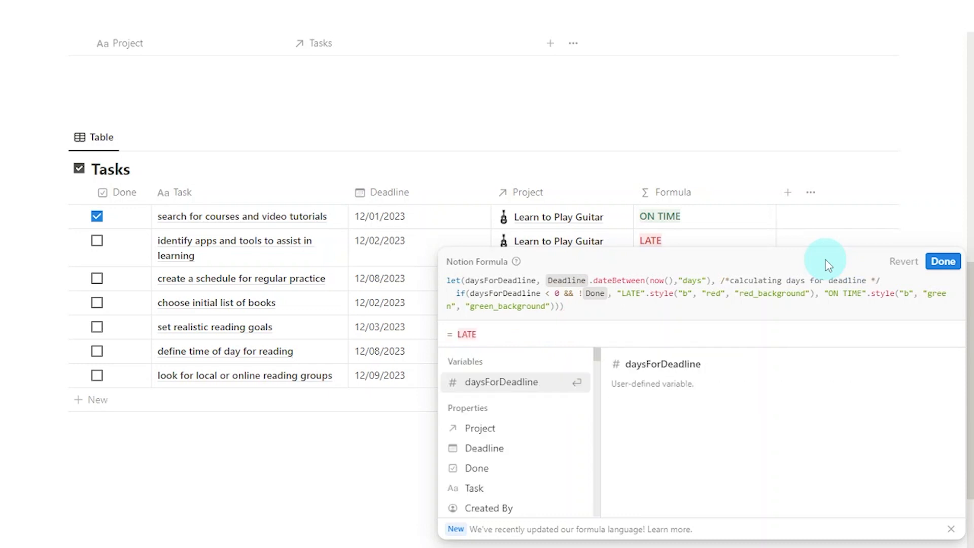
{"action": "left_click", "coordinate": [939, 267]}
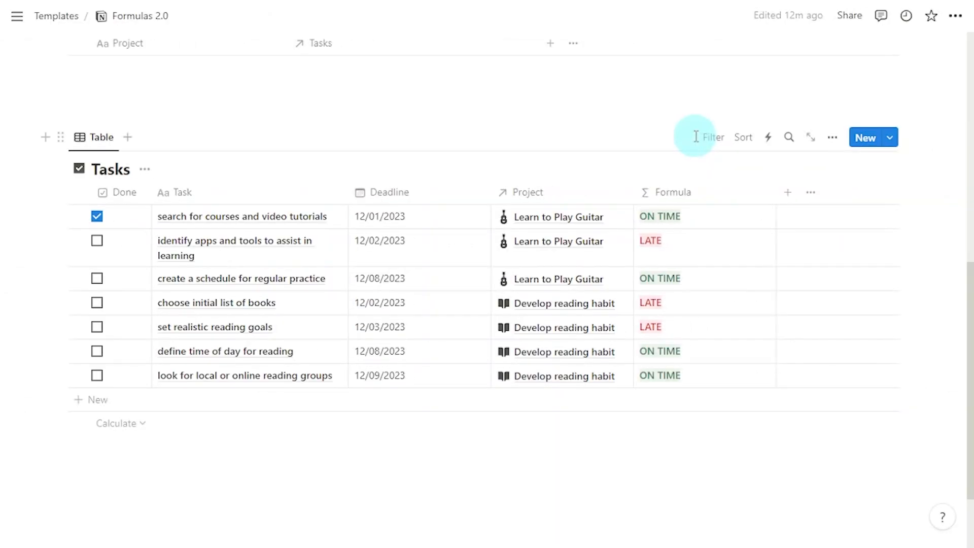
- Add a new Formula property to the Projects table, keeping the default name
{"action": "scroll", "coordinate": [696, 137], "scroll_direction": "up", "scroll_amount": 6}
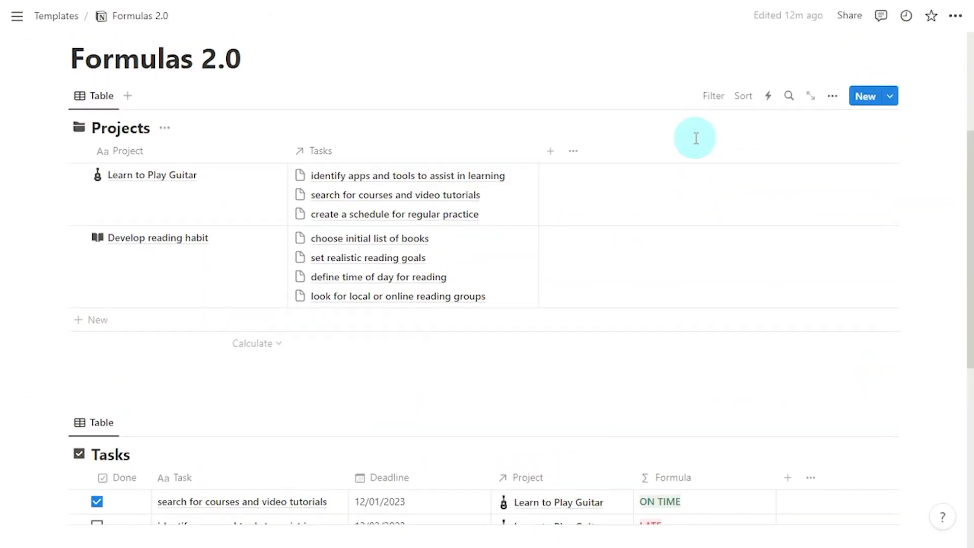
{"action": "scroll", "coordinate": [696, 138], "scroll_direction": "up", "scroll_amount": 1}
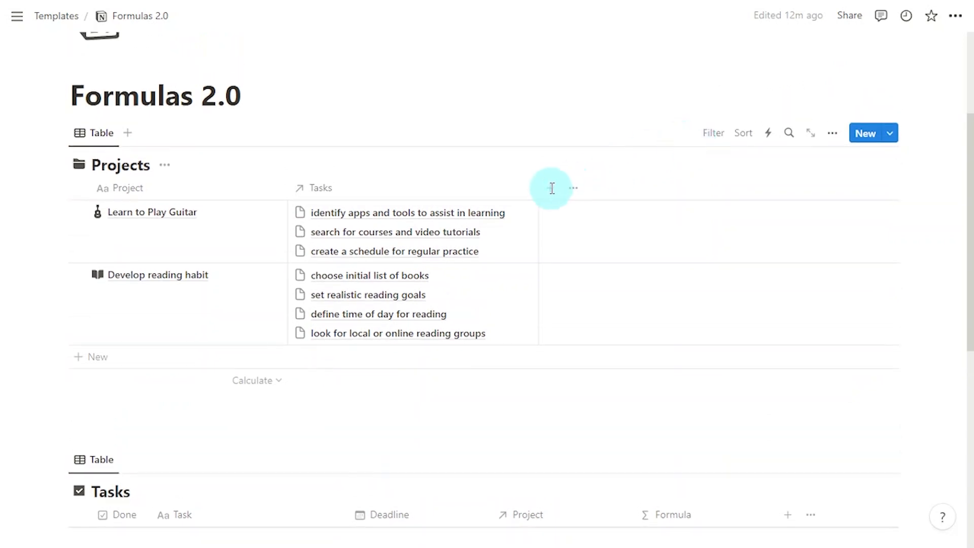
{"action": "scroll", "coordinate": [551, 188], "scroll_direction": "up", "scroll_amount": 2}
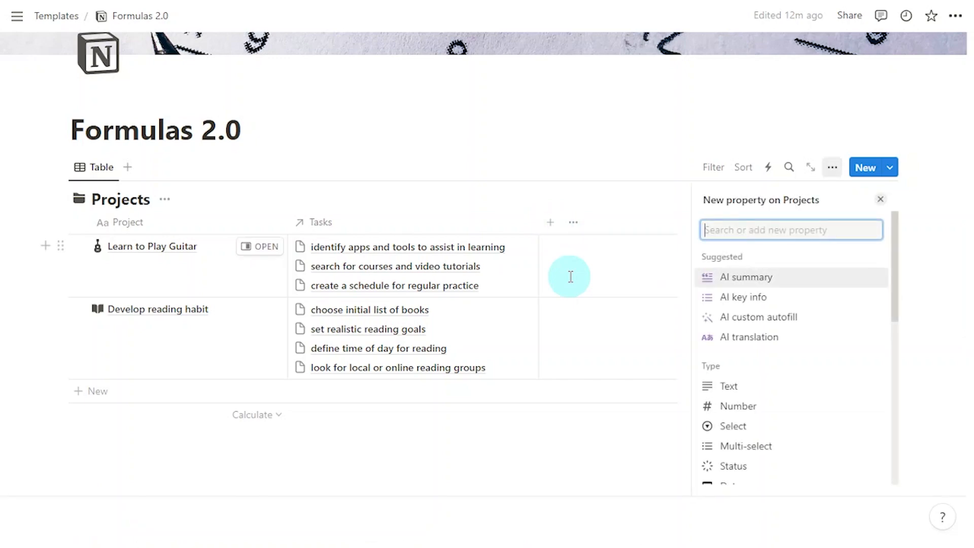
{"action": "type", "text": "form"}
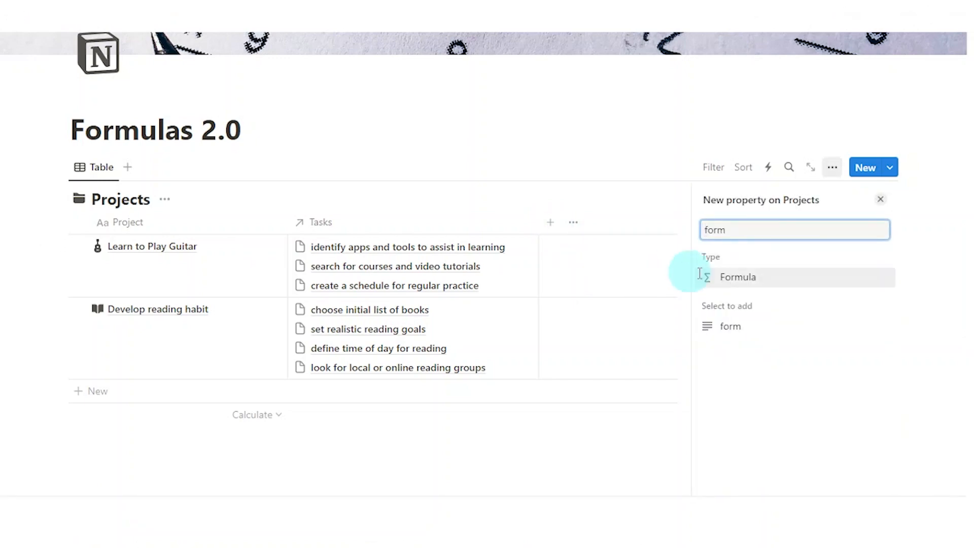
{"action": "left_click", "coordinate": [770, 286]}
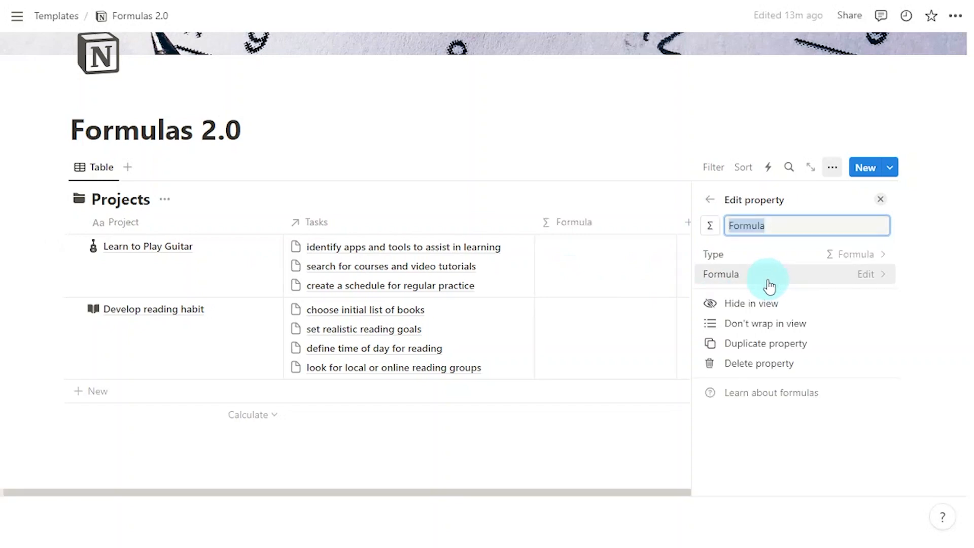
- Set the Projects table's formula to [0, 1, 2].at(0), save it and close the property settings
{"action": "left_click", "coordinate": [849, 296]}
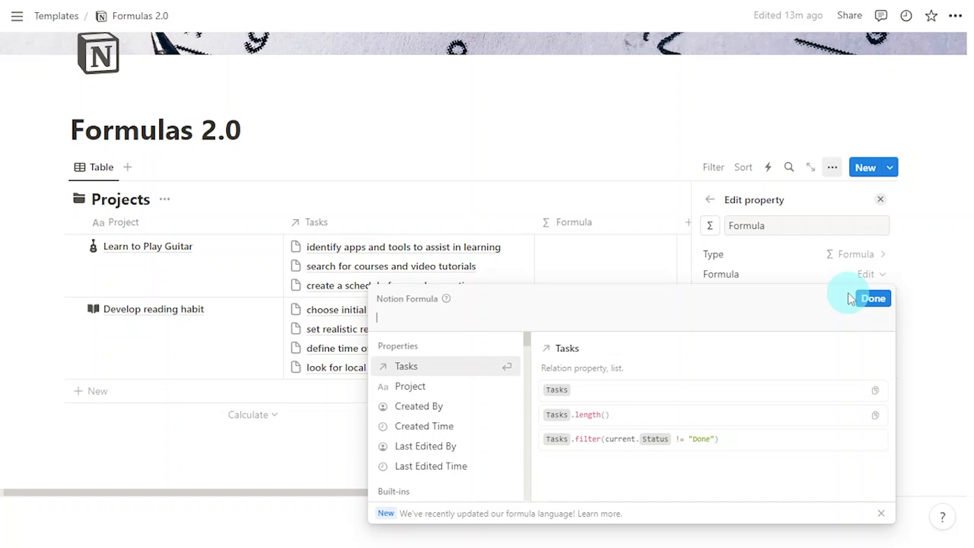
{"action": "type", "text": "[0"}
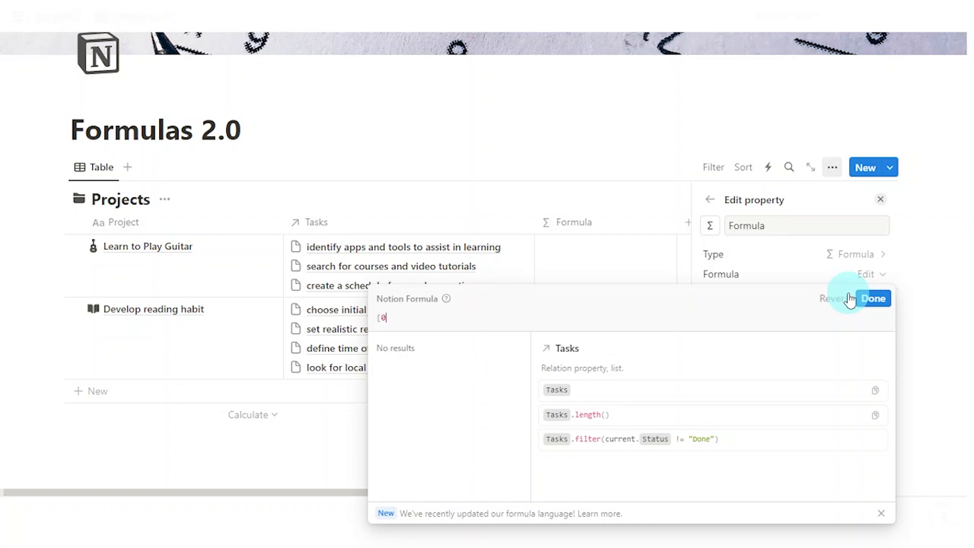
{"action": "type", "text": ","}
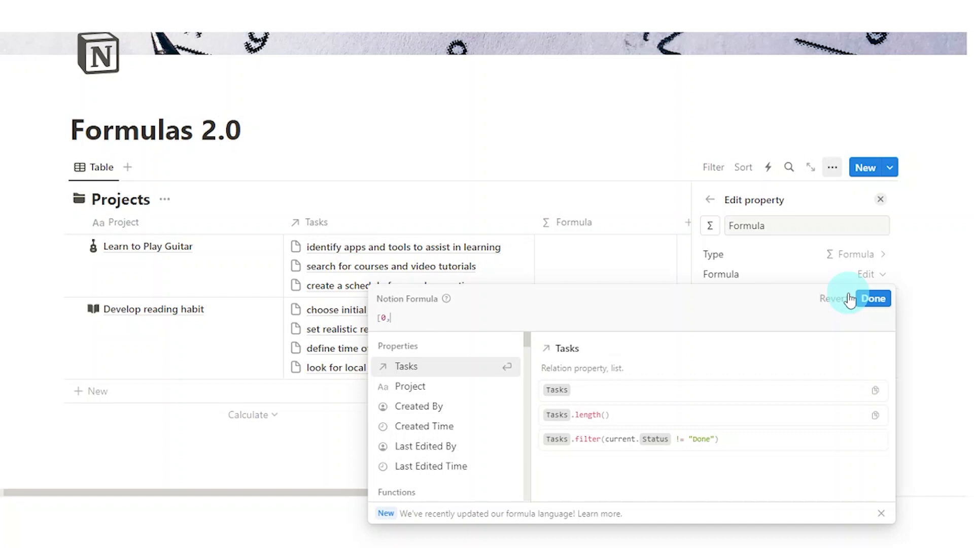
{"action": "type", "text": " 1,"}
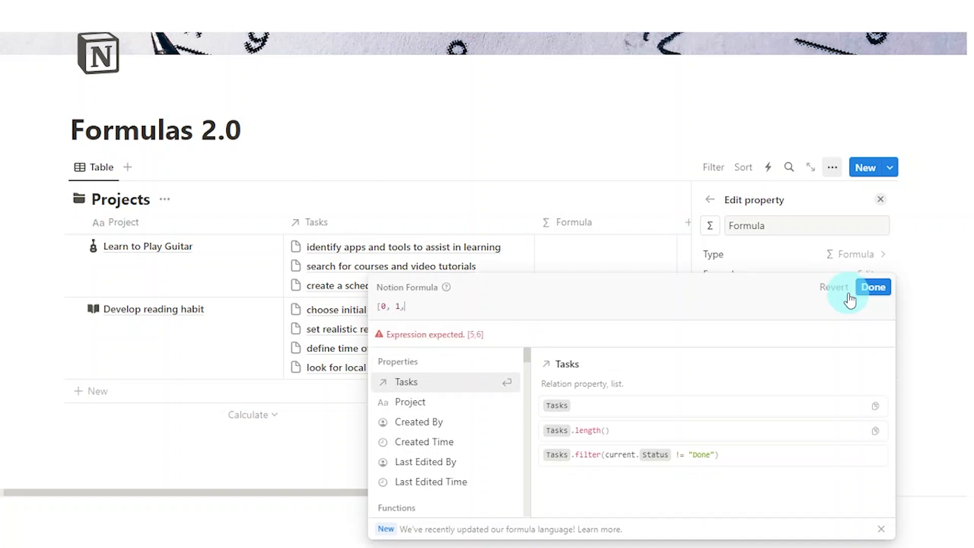
{"action": "type", "text": " 2"}
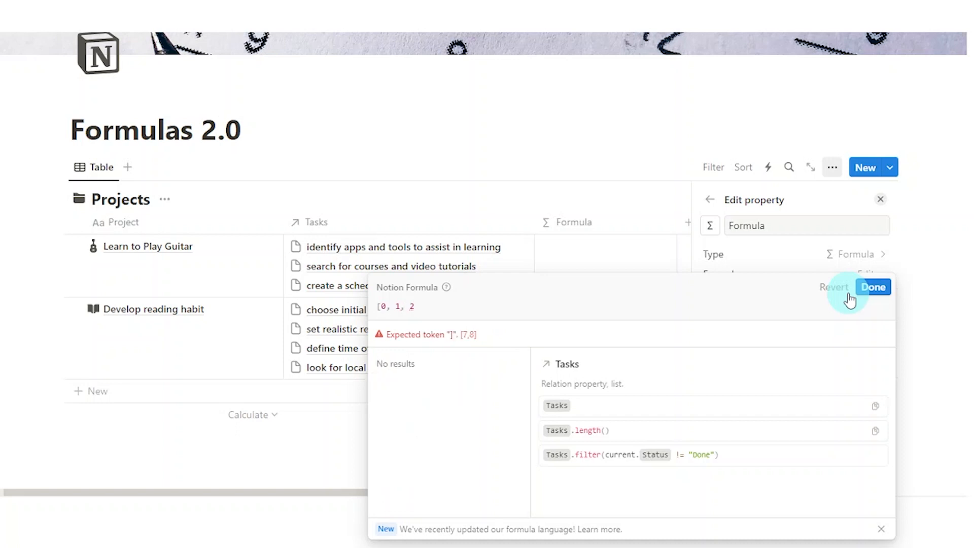
{"action": "type", "text": "]"}
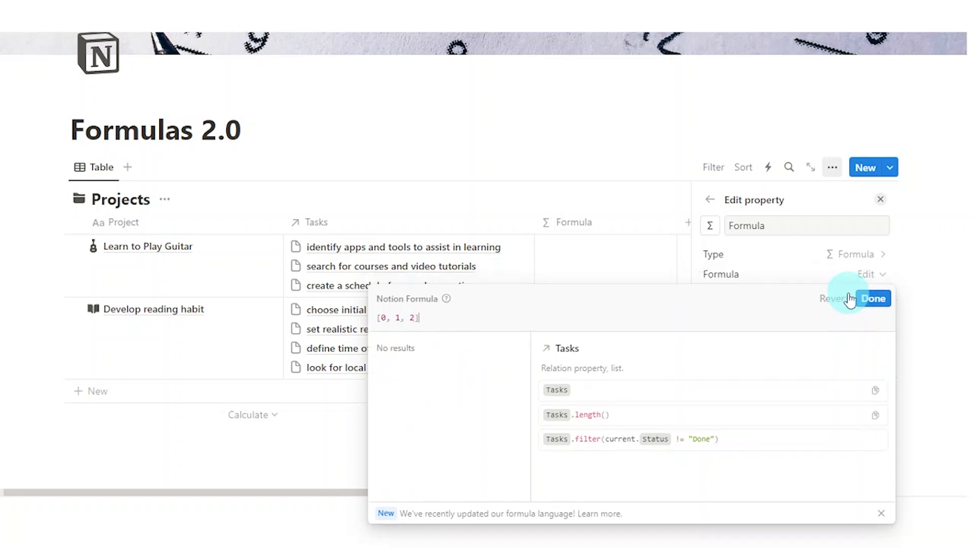
{"action": "type", "text": ".at(0)"}
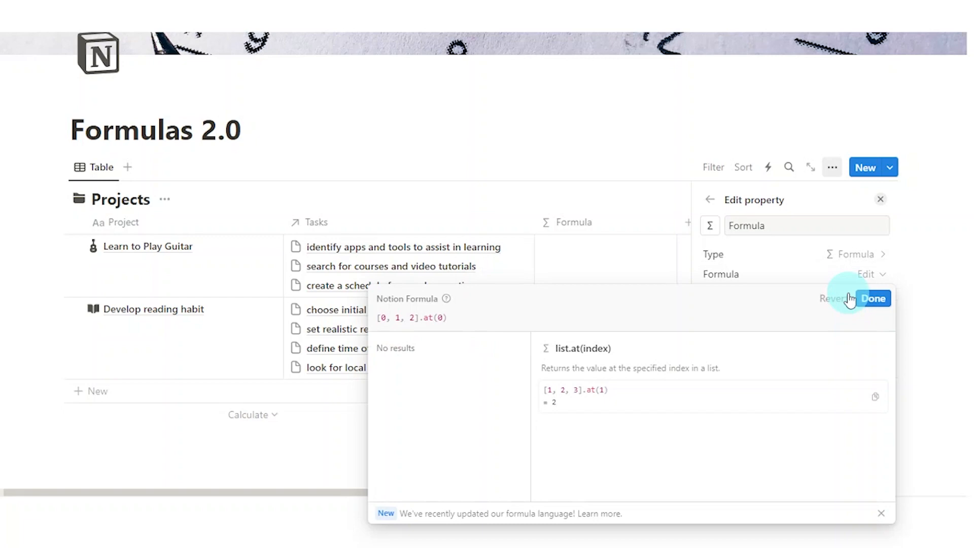
{"action": "left_click", "coordinate": [873, 299]}
{"action": "left_click", "coordinate": [880, 199]}
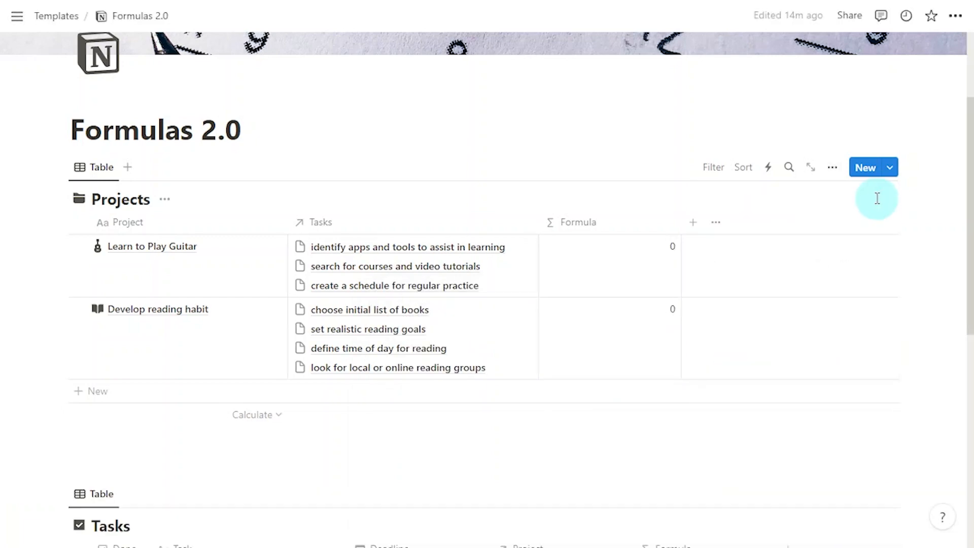
- Add a Rollup property to the Projects table and name it "Task number Rollup"
{"action": "left_click", "coordinate": [695, 224]}
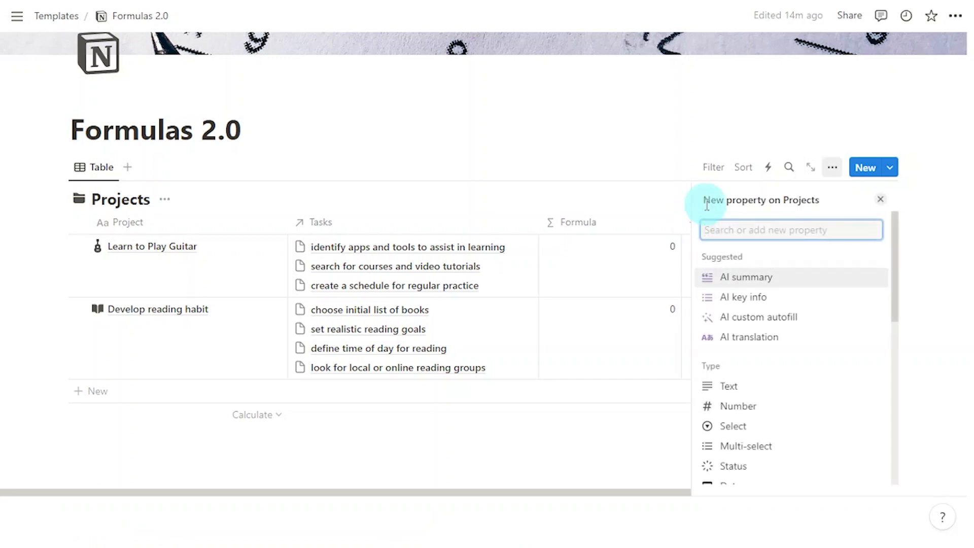
{"action": "type", "text": "rol"}
{"action": "left_click", "coordinate": [761, 277]}
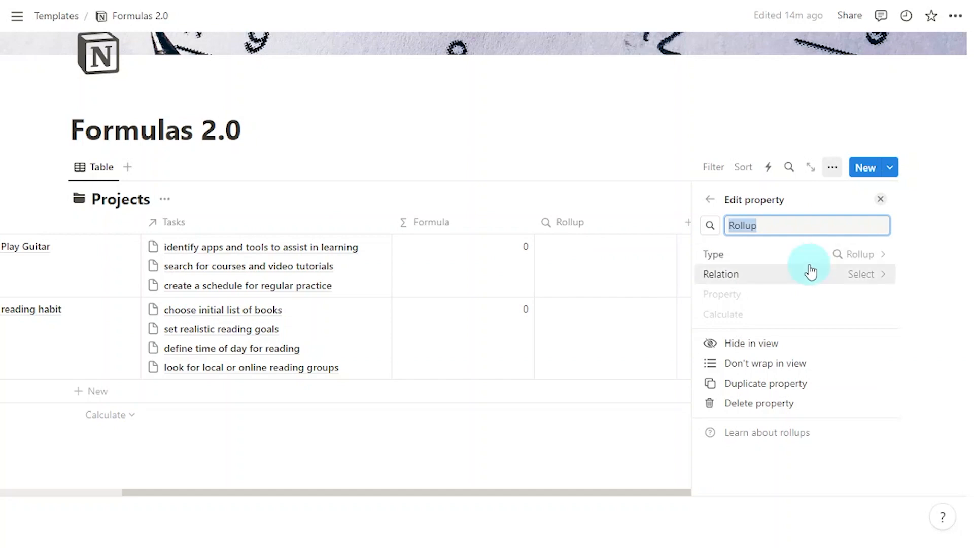
{"action": "key", "text": "Left"}
{"action": "type", "text": "Task number"}
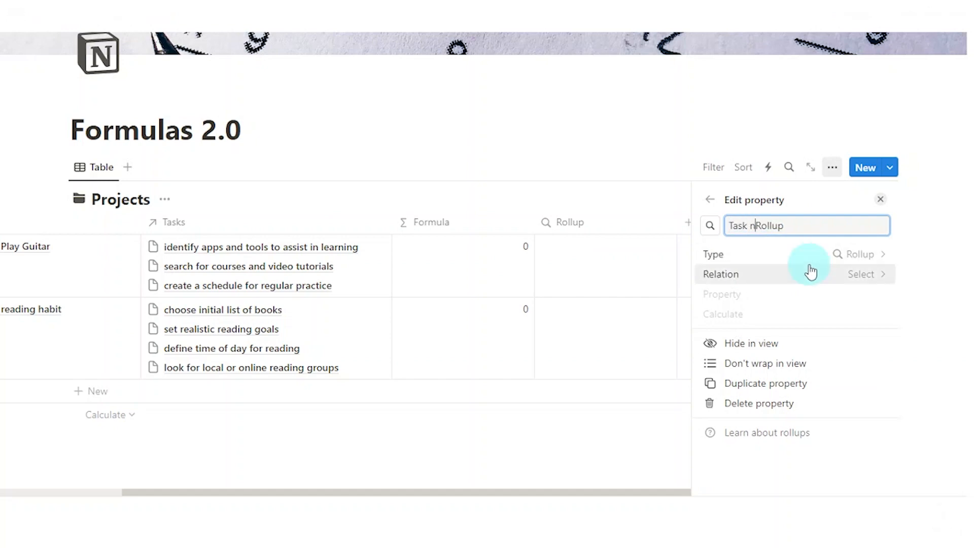
- Configure the rollup to use the Tasks relation with the Count all calculation and close the property settings
{"action": "left_click", "coordinate": [827, 275]}
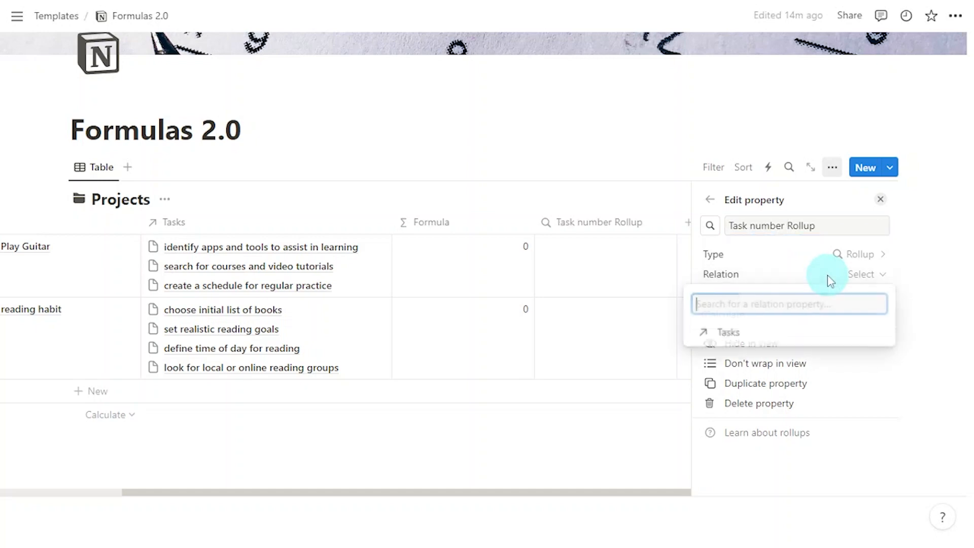
{"action": "left_click", "coordinate": [758, 337]}
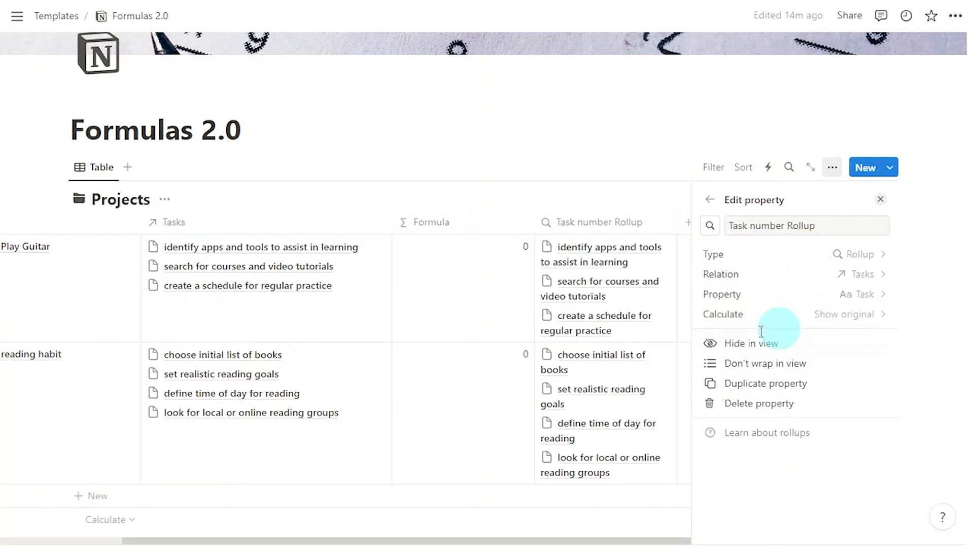
{"action": "left_click", "coordinate": [817, 315]}
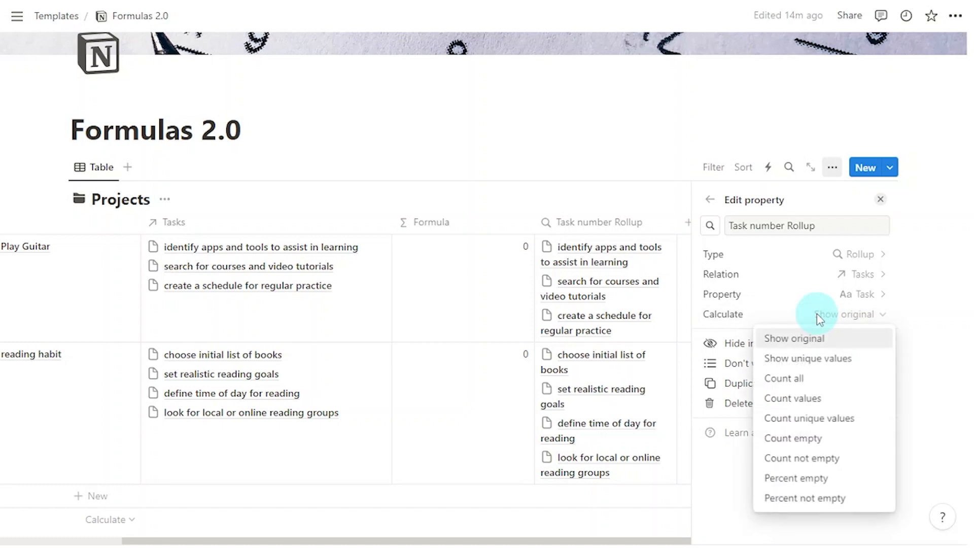
{"action": "left_click", "coordinate": [855, 381]}
{"action": "left_click", "coordinate": [881, 199]}
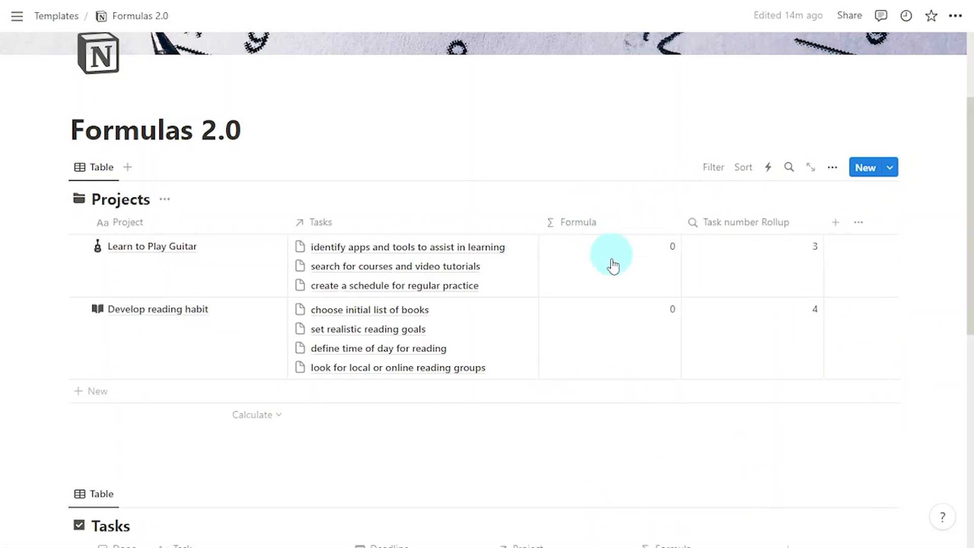
- Replace the list expression in the Projects table's Formula column with Tasks.length() and save the formula
{"action": "left_click", "coordinate": [615, 275]}
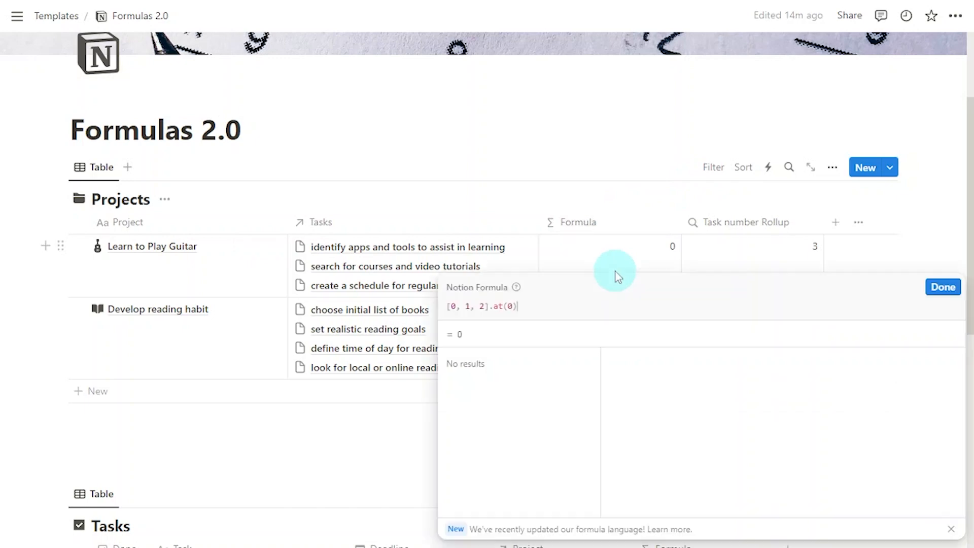
{"action": "triple_click", "coordinate": [558, 311]}
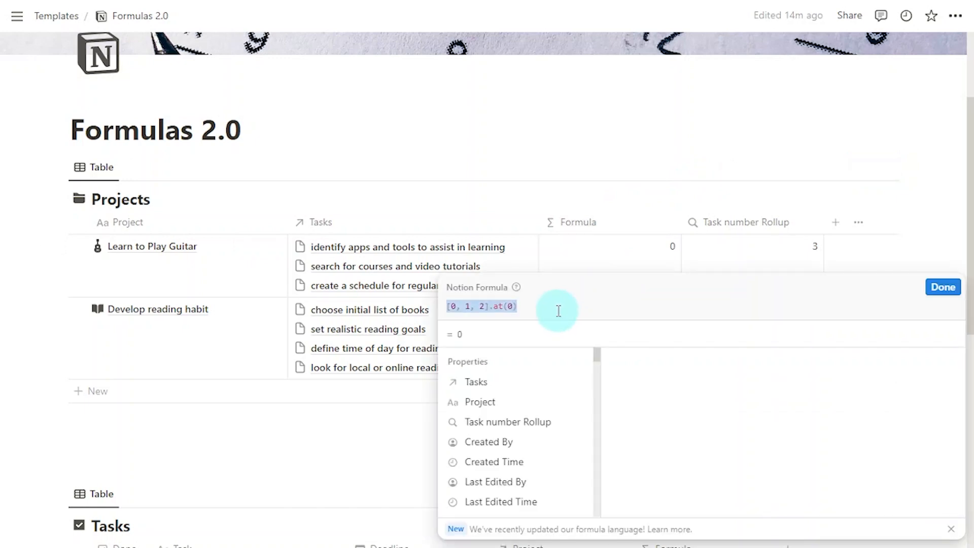
{"action": "key", "text": "BackSpace"}
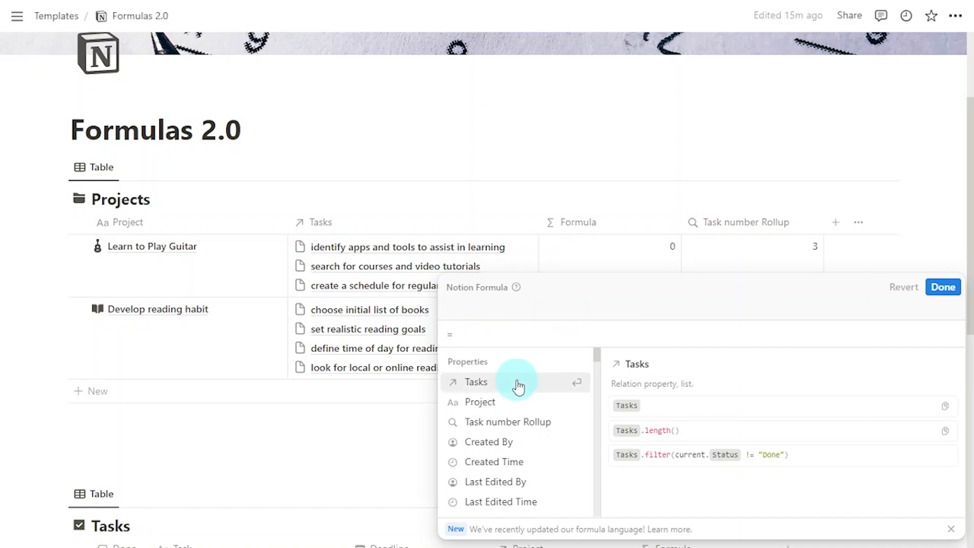
{"action": "left_click", "coordinate": [518, 387]}
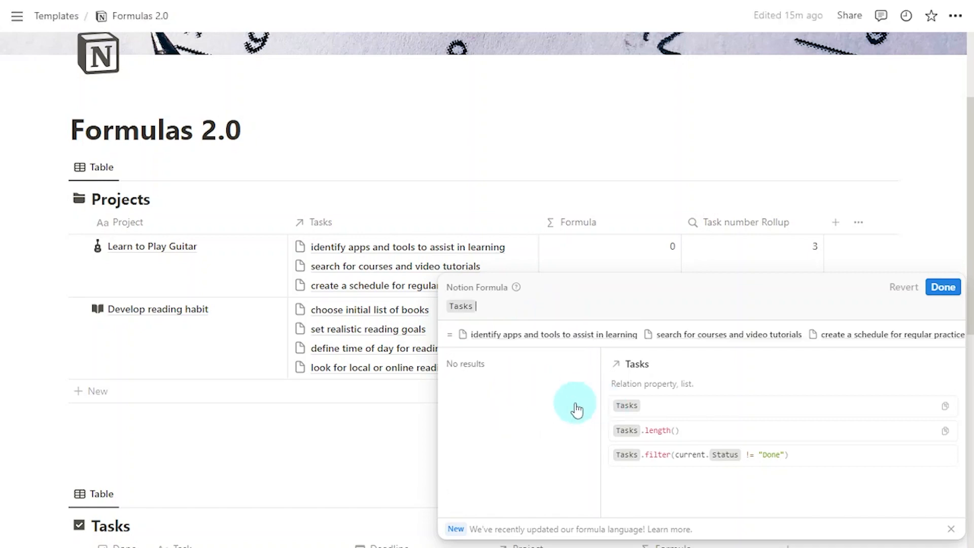
{"action": "type", "text": ".len"}
{"action": "left_click", "coordinate": [538, 387]}
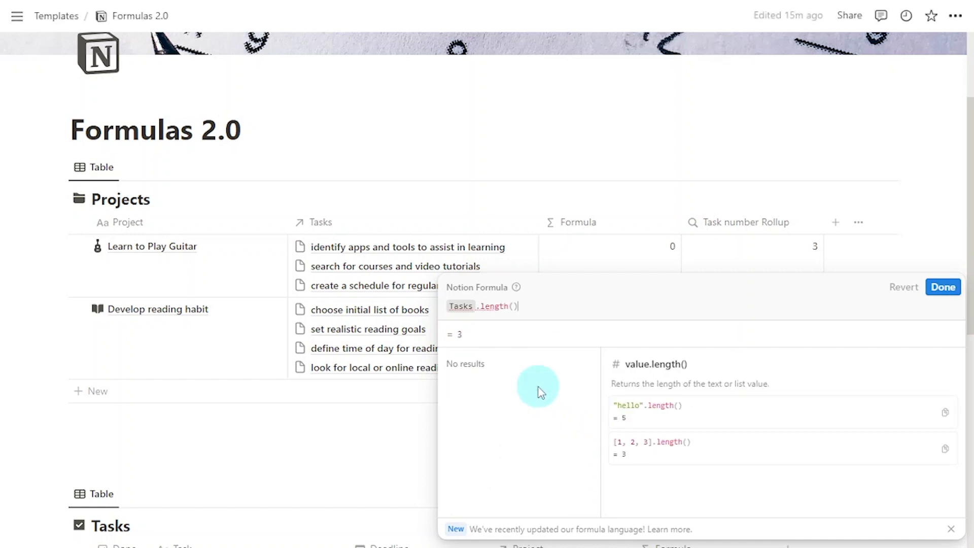
{"action": "left_click", "coordinate": [938, 286]}
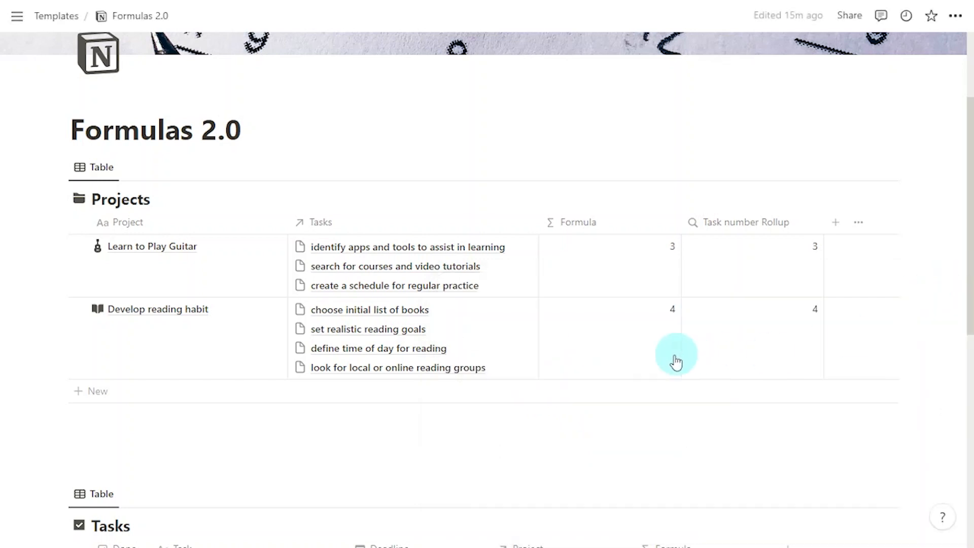
- Replace the length function in the Projects table's formula so it reads Tasks.filter(current.Done==true), and save it
{"action": "left_click", "coordinate": [640, 268]}
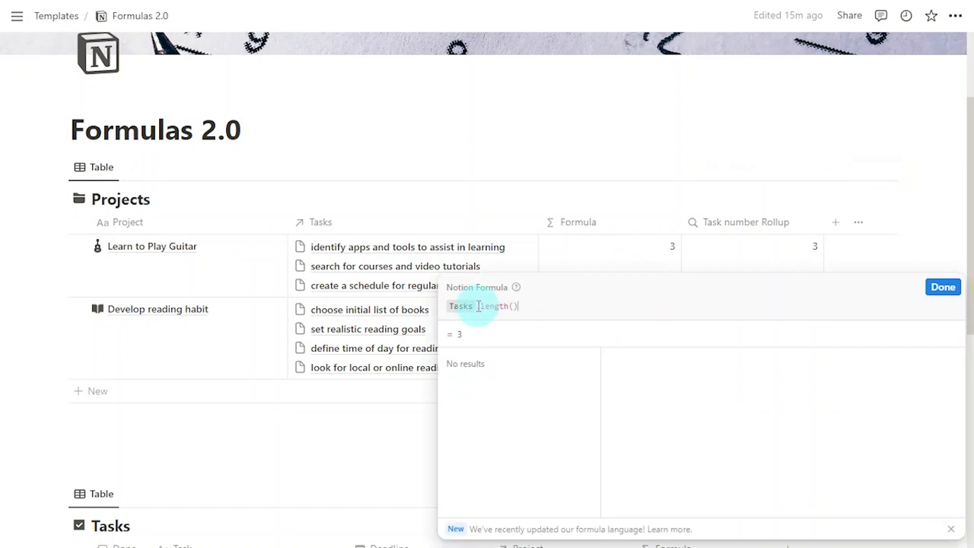
{"action": "left_click_drag", "start_coordinate": [482, 306], "coordinate": [529, 304]}
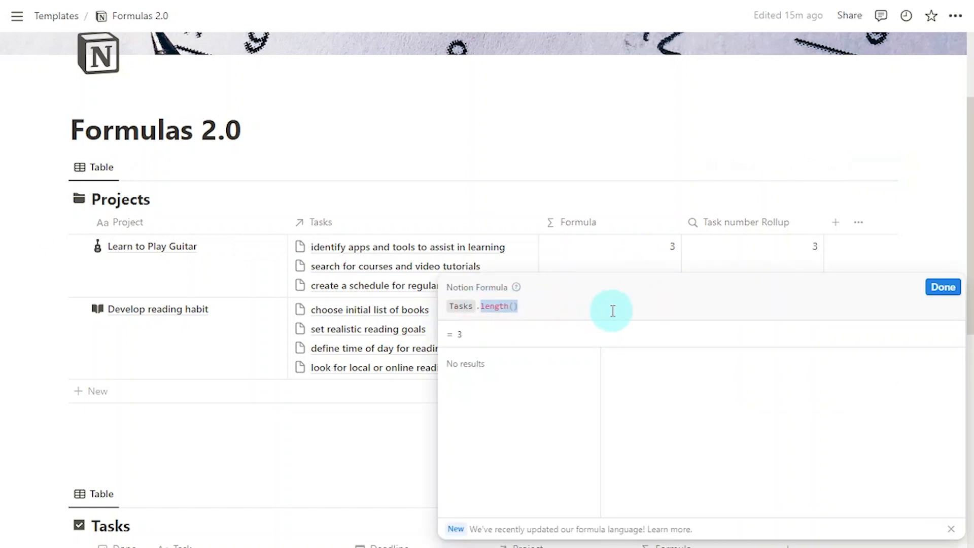
{"action": "key", "text": "BackSpace"}
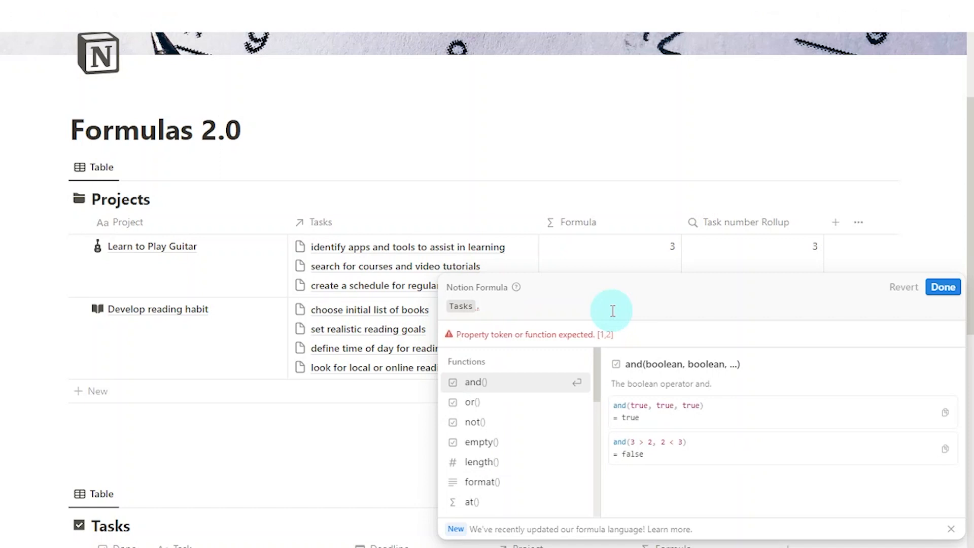
{"action": "type", "text": "filter"}
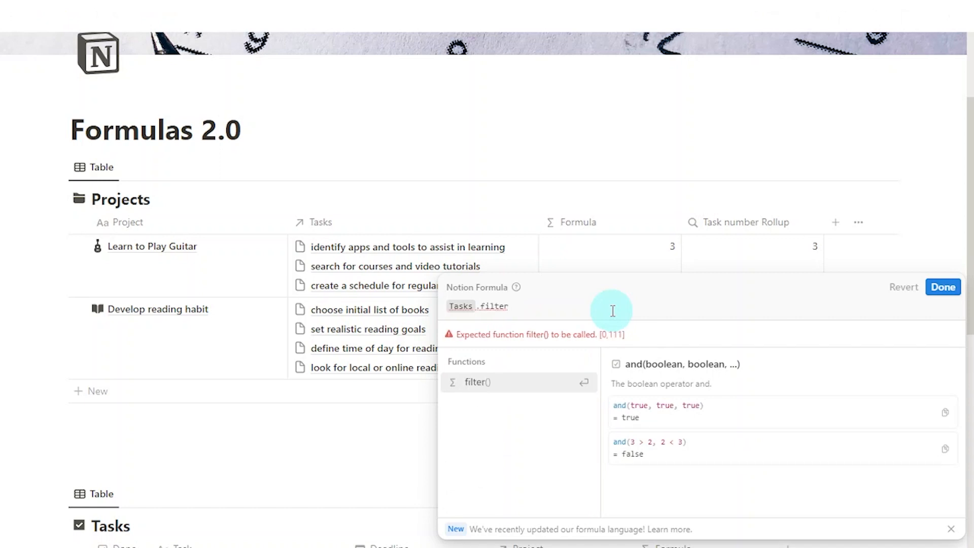
{"action": "type", "text": "()"}
{"action": "key", "text": "Left"}
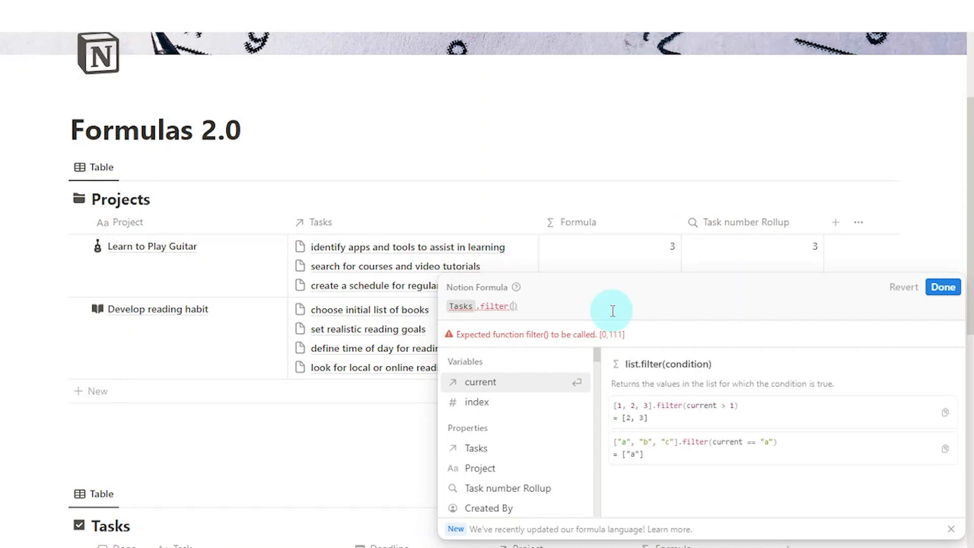
{"action": "type", "text": "current."}
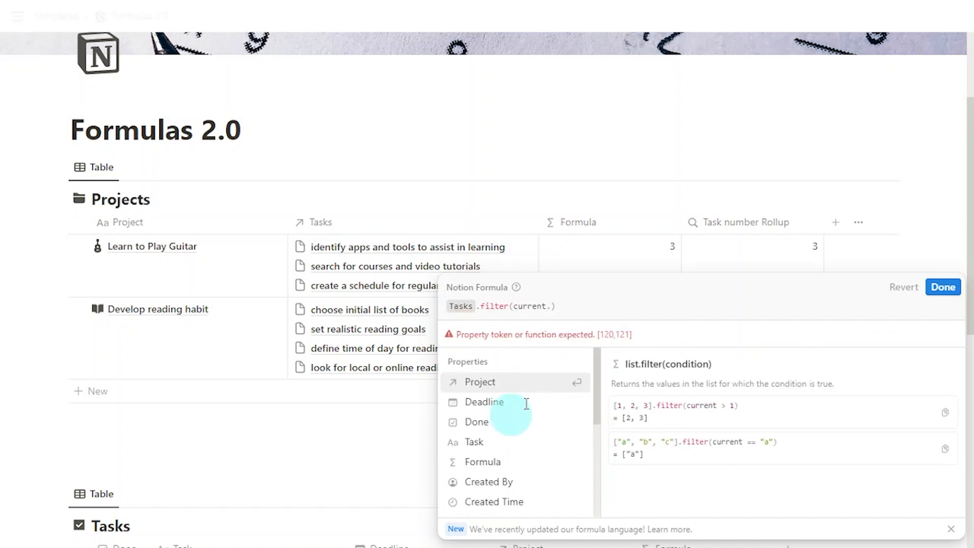
{"action": "left_click", "coordinate": [509, 421]}
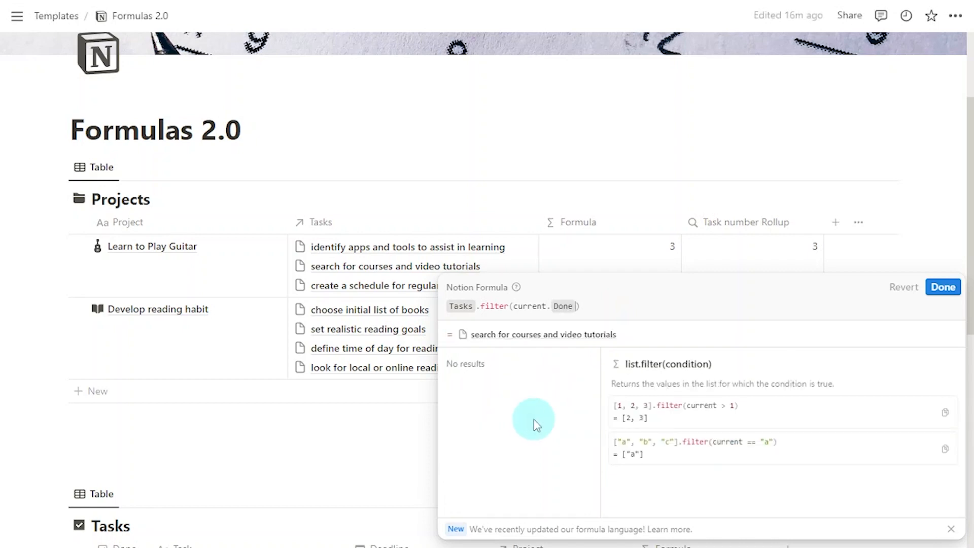
{"action": "type", "text": "==true"}
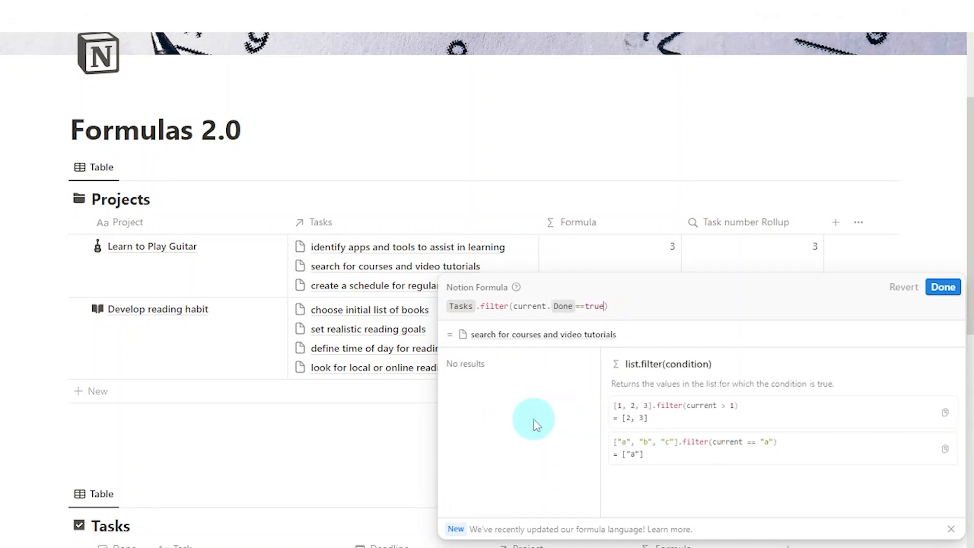
{"action": "left_click", "coordinate": [943, 287]}
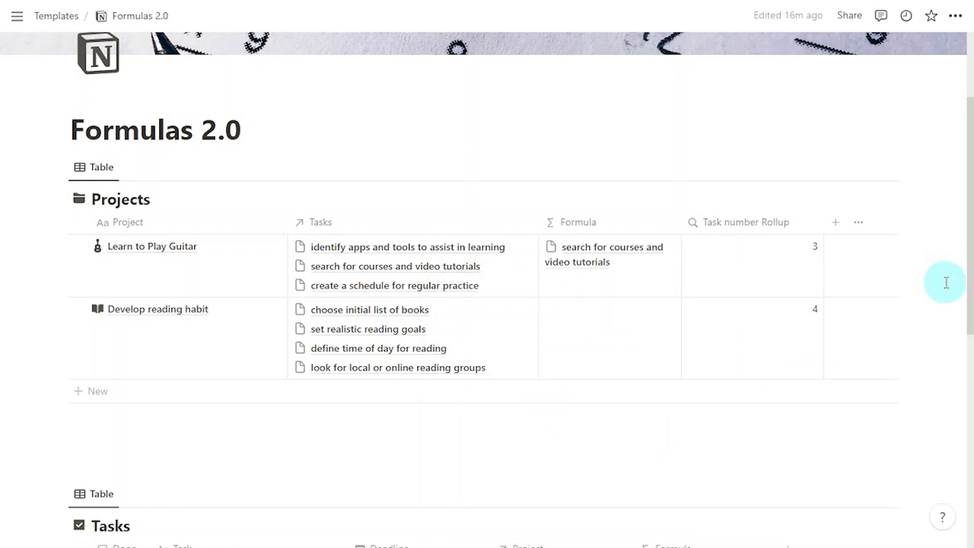
- Reopen the Projects formula and remove the ==true comparison so the filter condition is just current.Done
{"action": "left_click", "coordinate": [635, 283]}
{"action": "key", "text": "Left"}
{"action": "key", "text": "shift+Left"}
{"action": "key", "text": "shift+Left"}
{"action": "key", "text": "shift+Left"}
{"action": "key", "text": "shift+Left"}
{"action": "key", "text": "shift+Left"}
{"action": "key", "text": "shift+Left"}
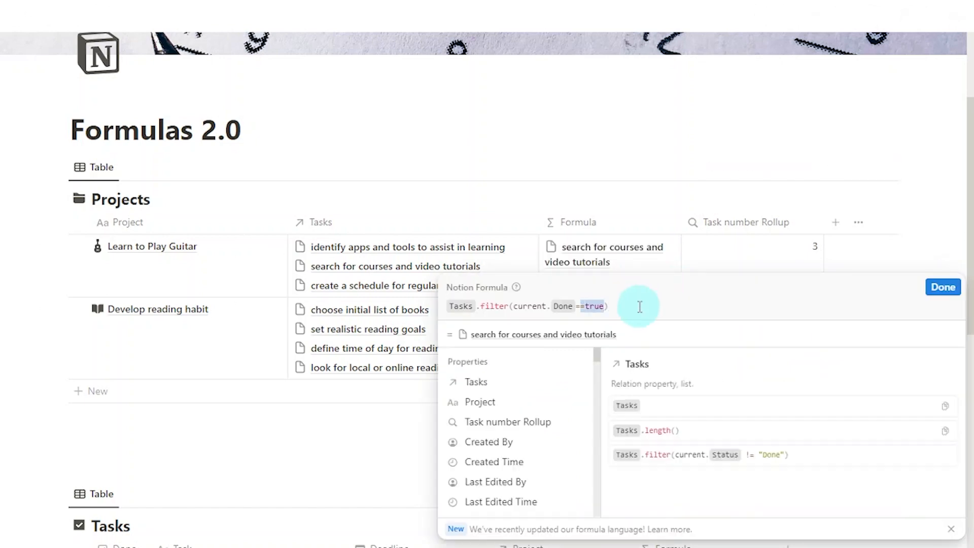
{"action": "key", "text": "BackSpace"}
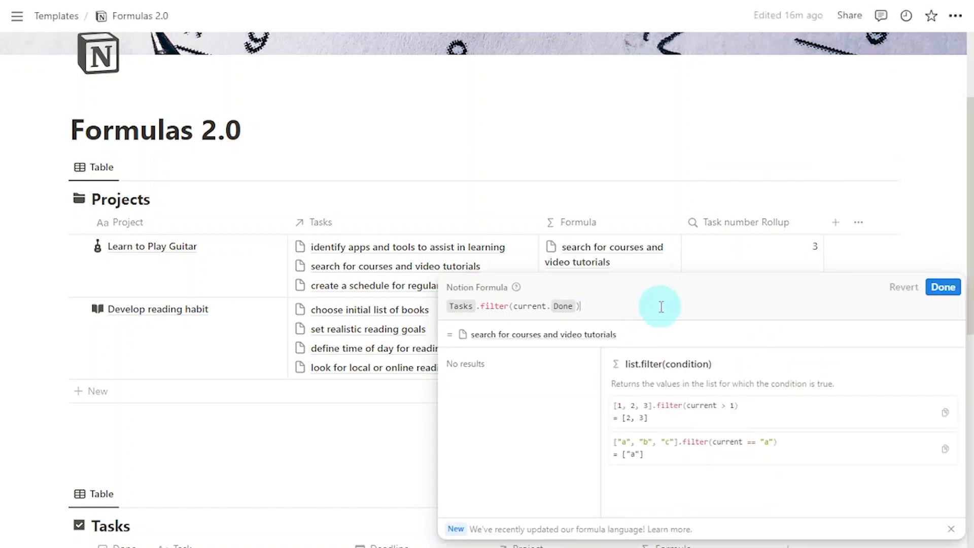
- Append .length() after the filter to count each project's completed tasks, and save the formula
{"action": "type", "text": ".len"}
{"action": "left_click", "coordinate": [537, 391]}
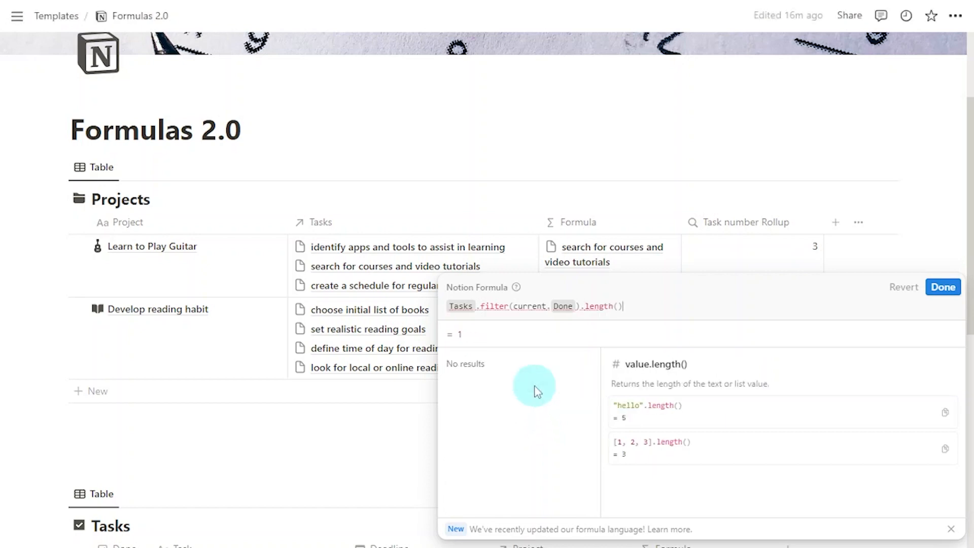
{"action": "left_click", "coordinate": [945, 287]}
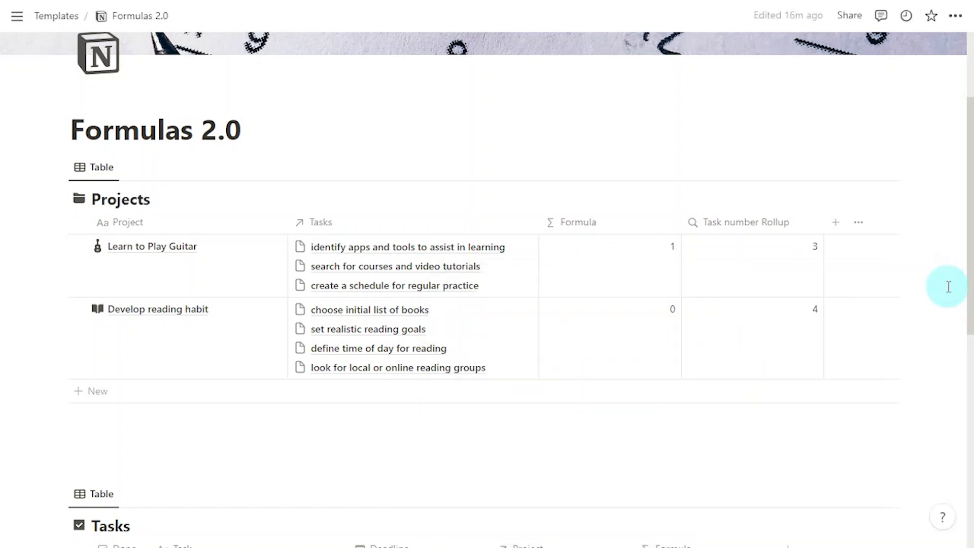